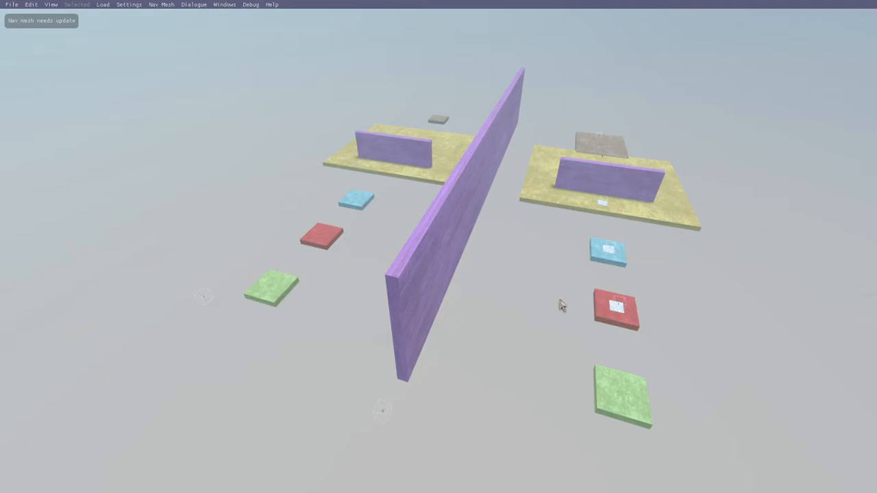
Step: Examine the level layout from above, including the coloured platforms on both sides of the long purple dividing wall
right_drag(570, 335, 456, 360)
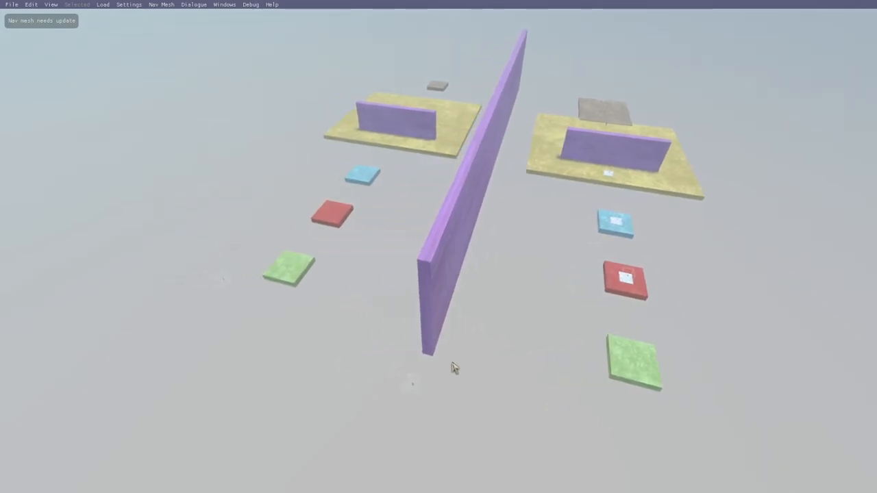
right_drag(444, 391, 458, 387)
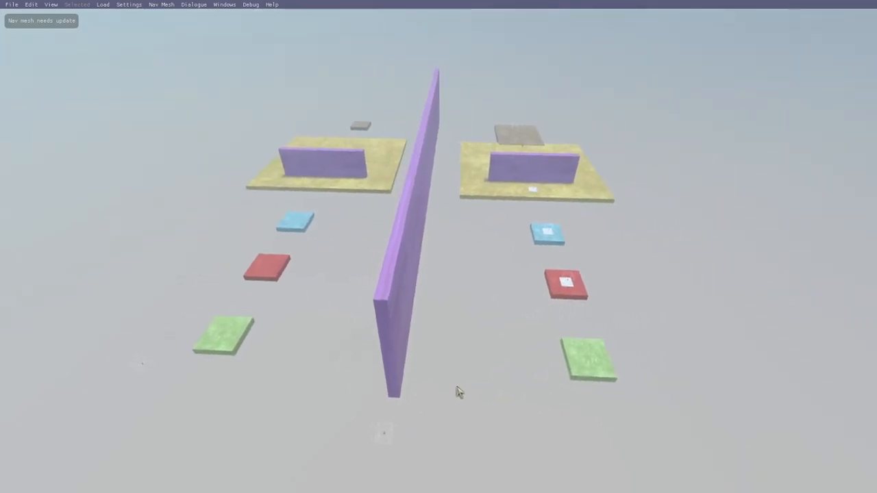
key(a)
key(d)
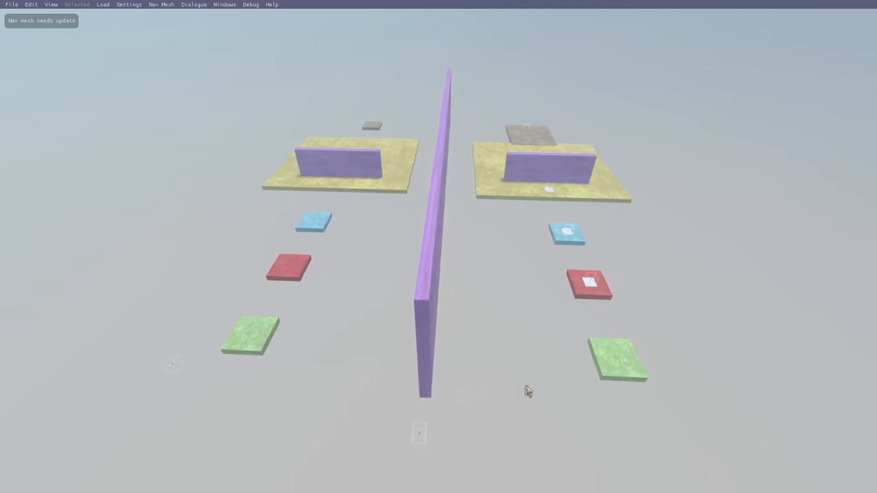
key(d)
key(w)
right_drag(507, 379, 495, 382)
key(w)
key(d)
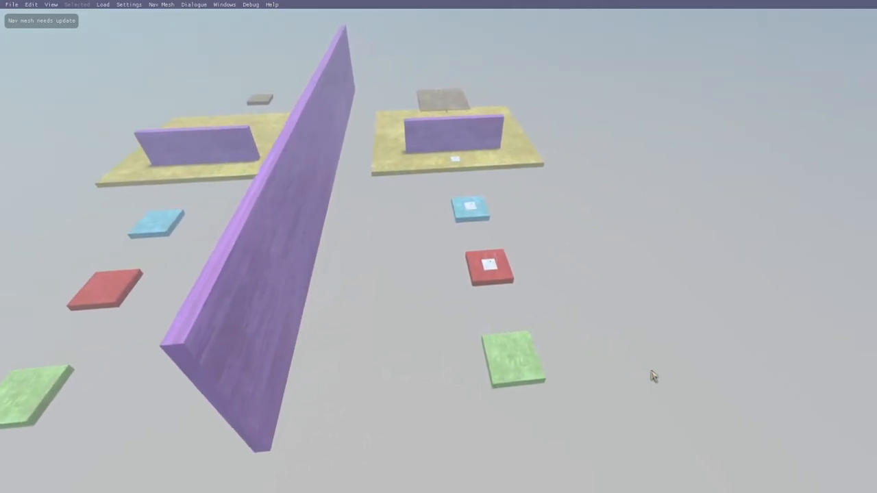
right_drag(654, 376, 582, 372)
key(s)
key(w)
key(e)
key(a)
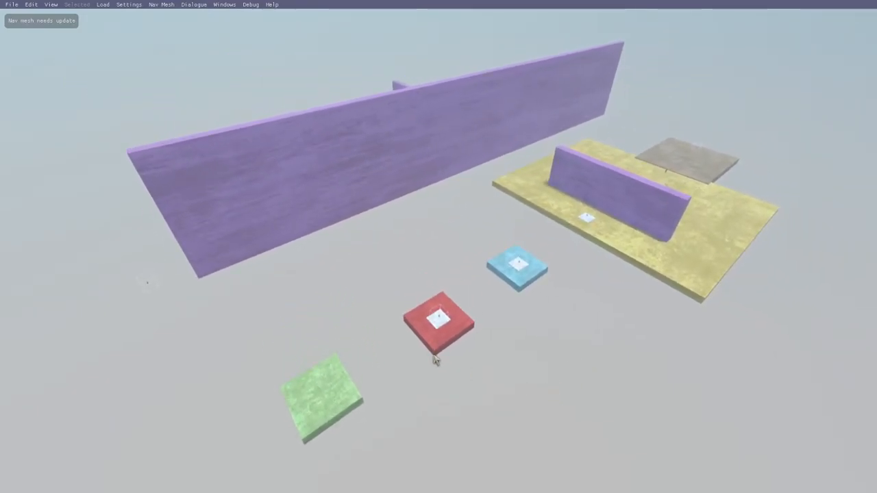
key(a)
right_drag(498, 381, 505, 382)
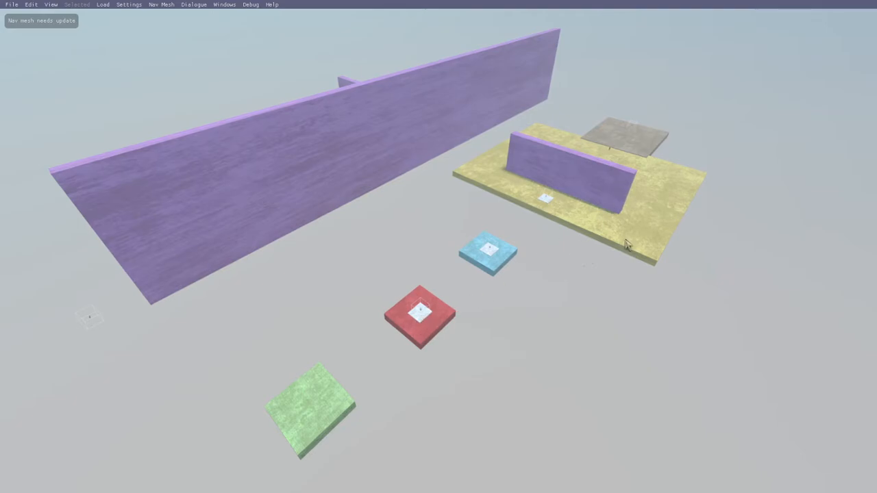
Step: Inspect the yellow arena and the grey end platform, and compare them with the matching platforms across the dividing wall
key(w)
key(d)
right_drag(616, 303, 610, 334)
key(d)
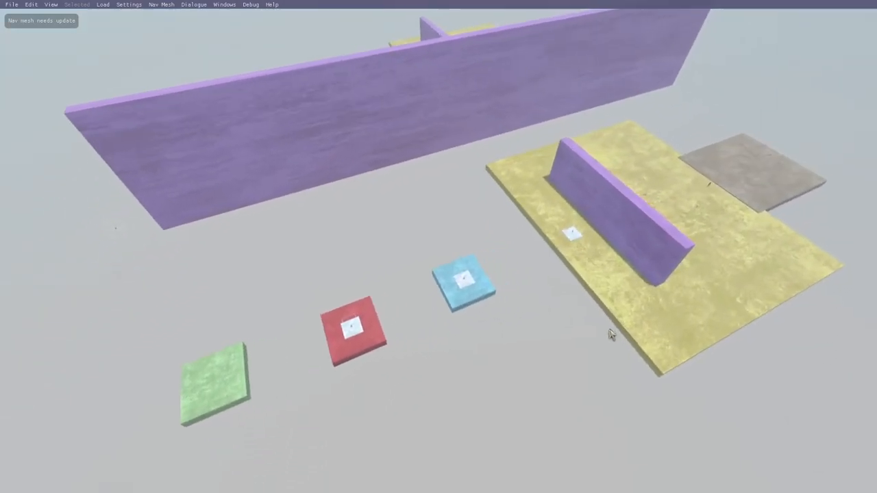
key(d)
key(w)
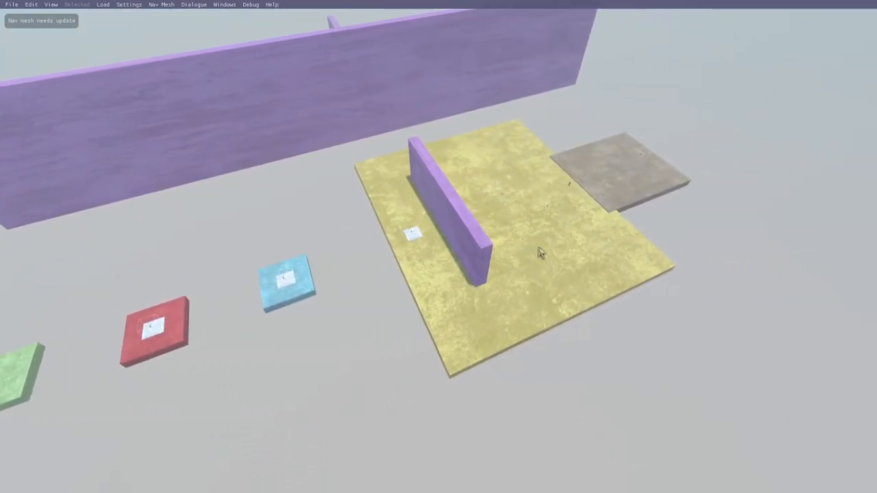
key(w)
key(d)
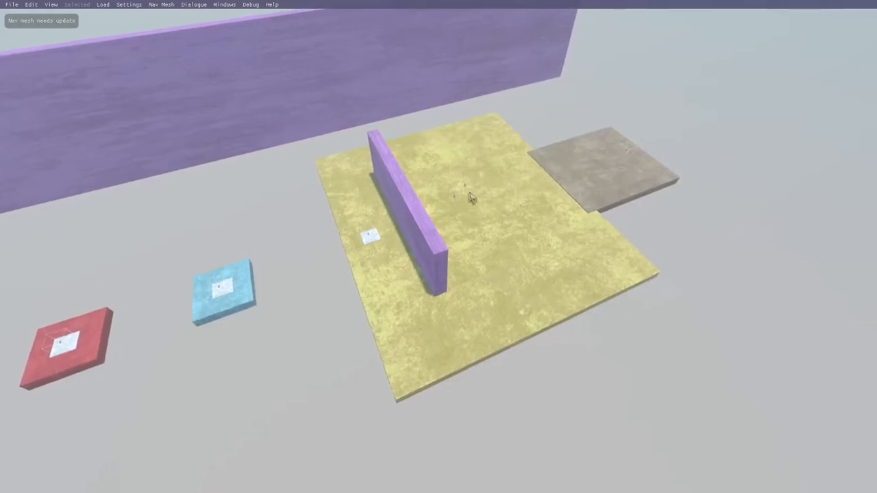
right_drag(553, 351, 472, 358)
key(w)
key(a)
key(w)
key(a)
right_drag(368, 382, 462, 350)
key(w)
key(a)
key(s)
key(a)
key(w)
key(a)
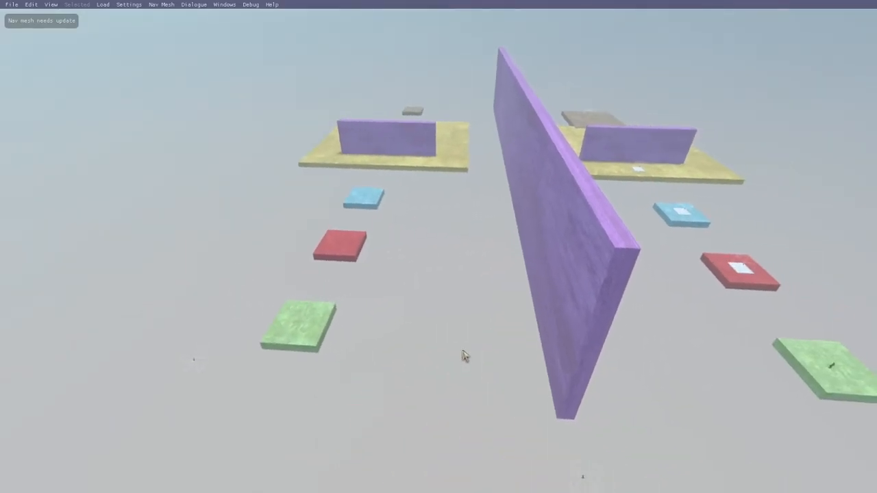
Step: Open the Drika hotspot on the red platform and look up the Checkpoint function among those that can be added
key(d)
right_drag(562, 385, 554, 363)
key(d)
key(w)
key(w)
key(w)
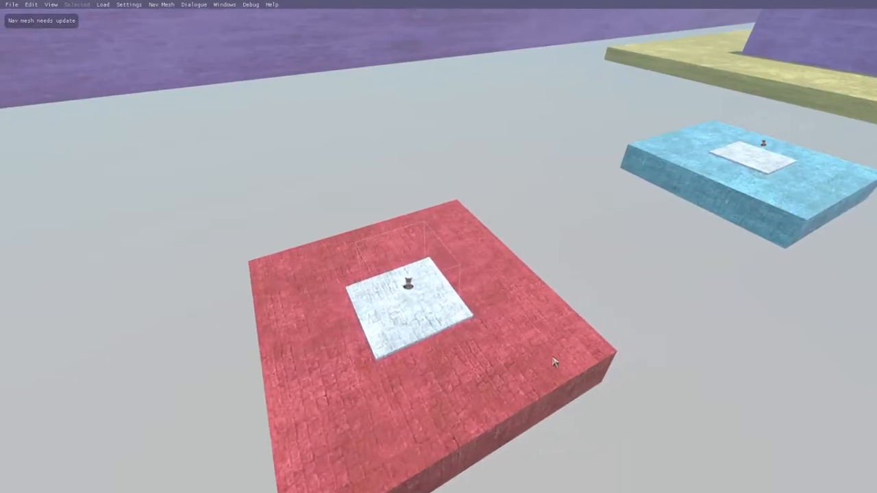
click(436, 281)
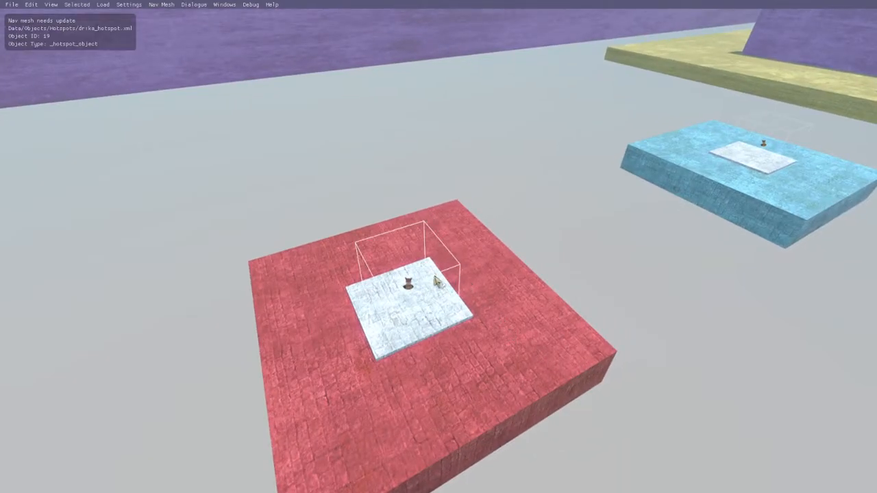
double_click(436, 282)
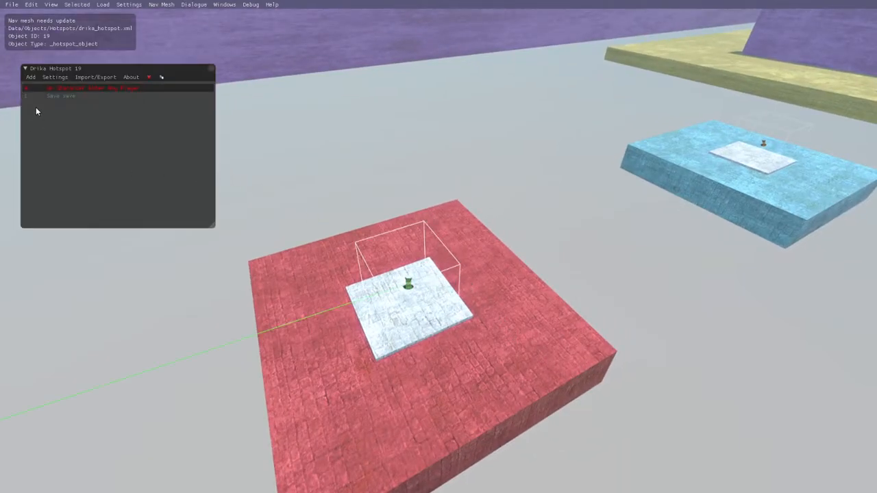
click(30, 78)
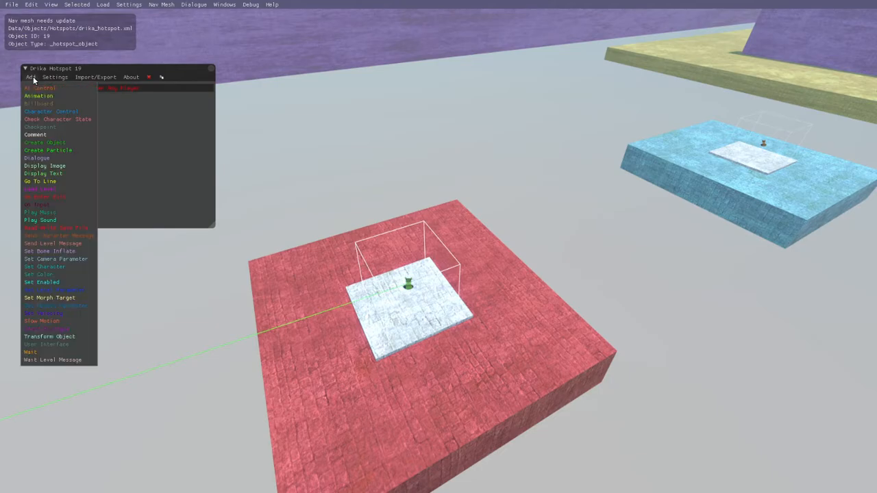
click(59, 127)
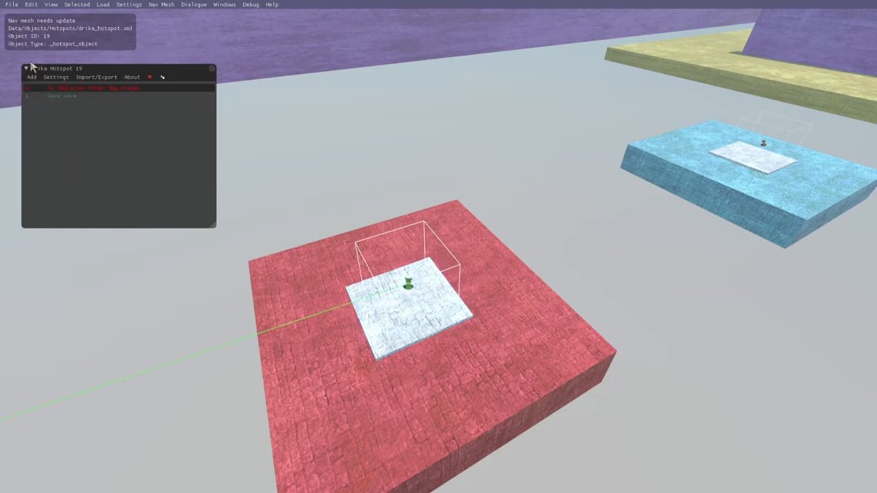
Step: Inspect the settings of the hotspot's save line, including its Save and Load modes and the save name, and close them
double_click(77, 96)
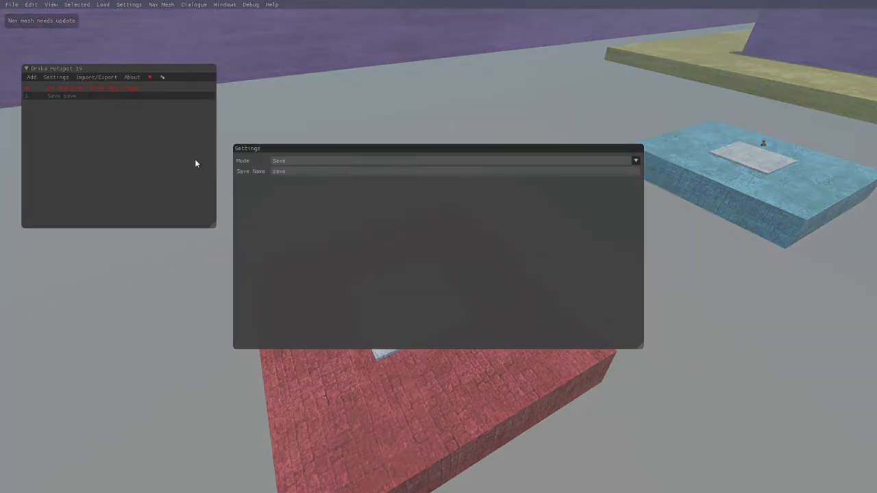
click(288, 161)
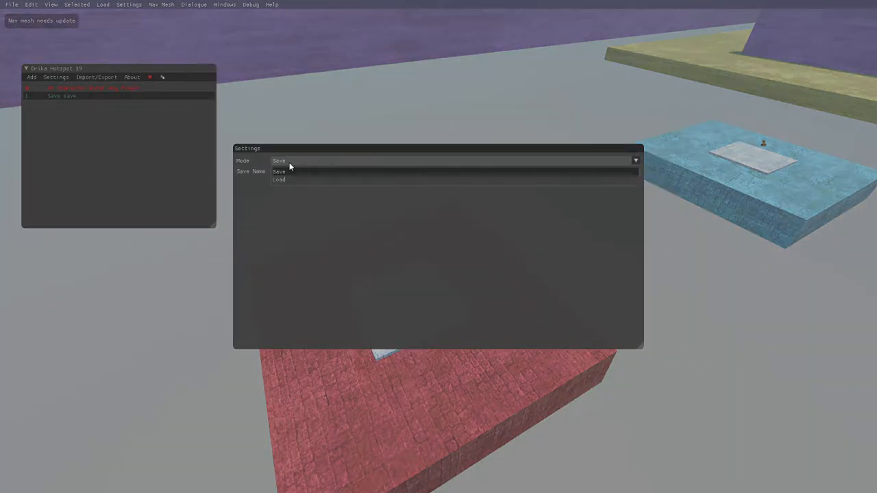
click(289, 163)
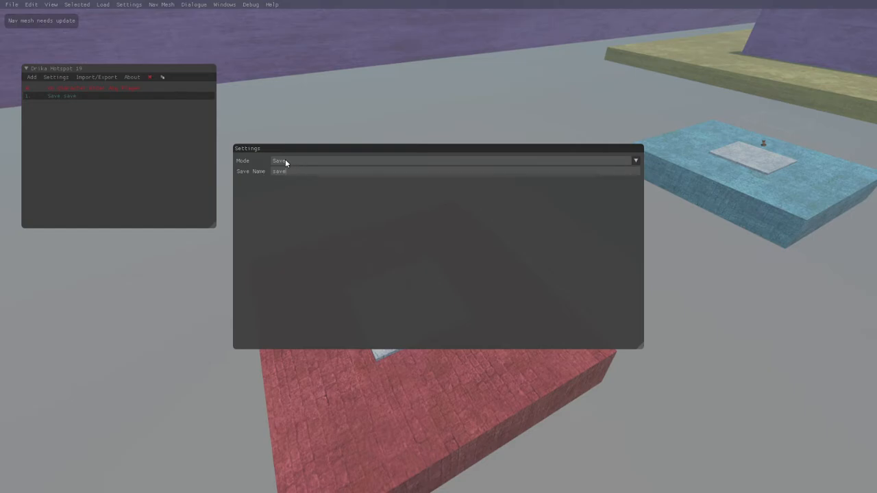
click(286, 161)
click(285, 179)
click(293, 160)
click(298, 171)
click(151, 185)
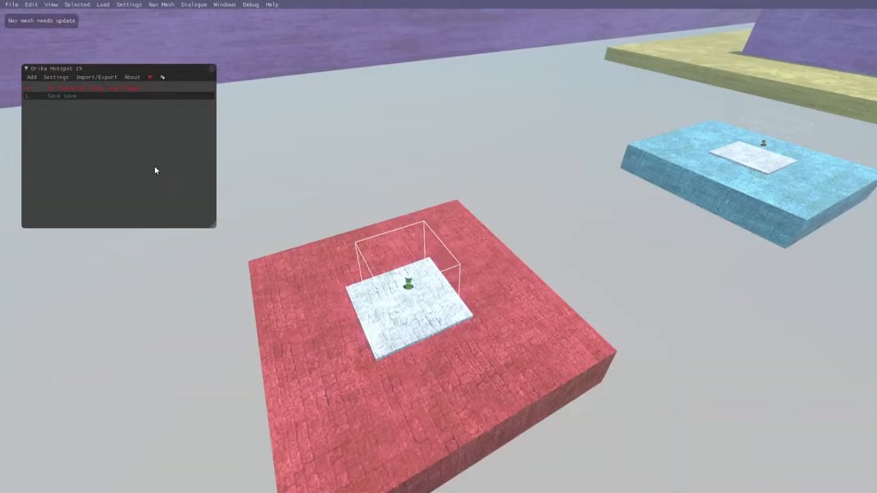
Step: Check the settings of the hotspot's On Character Enter line, then reselect the save line
drag(588, 187, 581, 188)
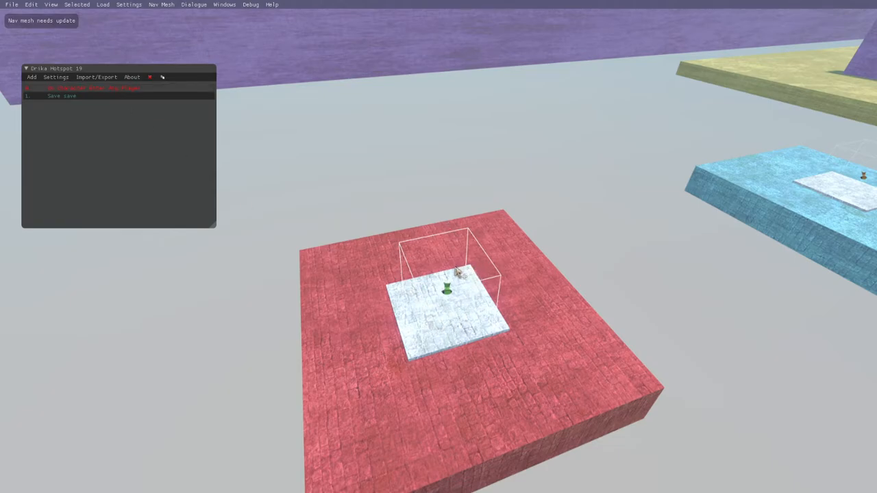
double_click(100, 86)
click(102, 134)
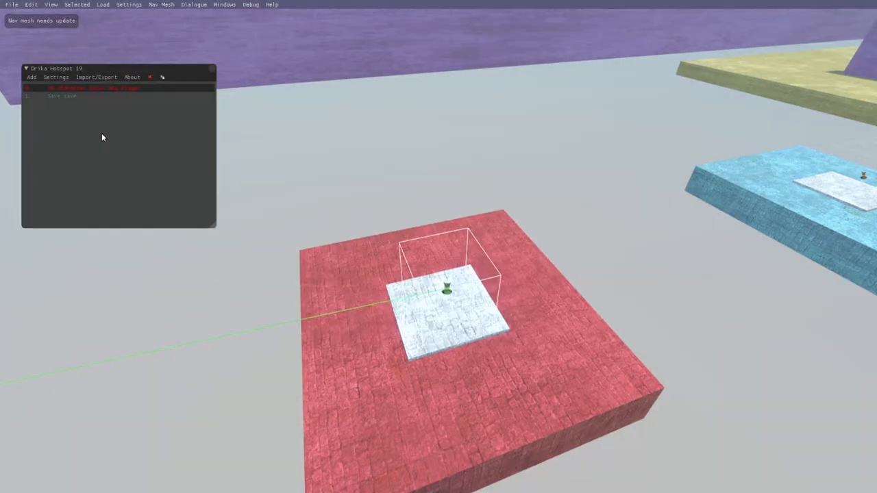
click(72, 94)
Step: Inspect the surroundings of the red checkpoint platform, including the green start platform, and close the hotspot editor
right_drag(523, 155, 512, 157)
right_drag(462, 296, 394, 285)
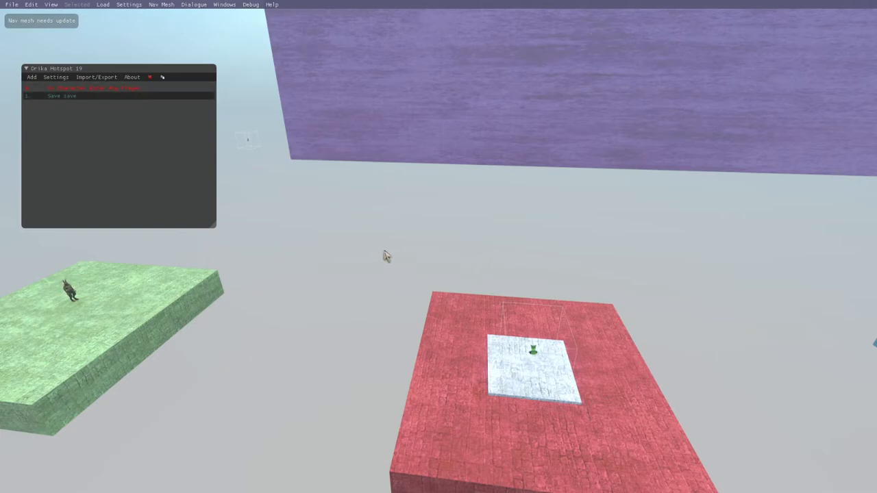
right_drag(386, 254, 386, 274)
key(s)
key(a)
key(w)
key(s)
key(a)
right_drag(387, 152, 399, 172)
key(w)
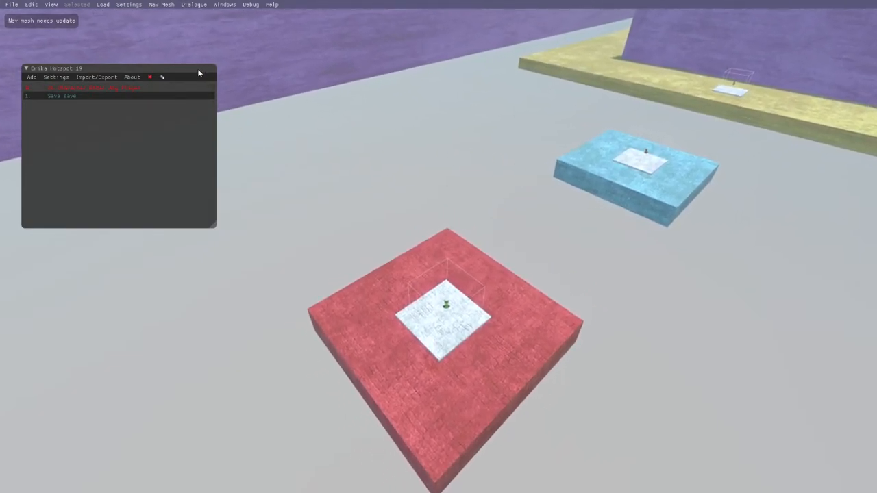
click(213, 70)
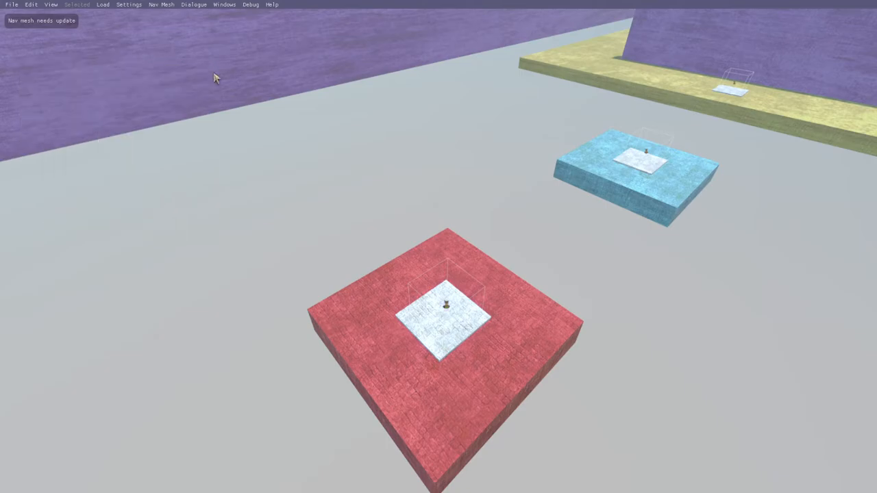
Step: Inspect the blue platform and the yellow arena with their white checkpoint tiles
right_drag(593, 309, 562, 321)
key(d)
key(s)
key(d)
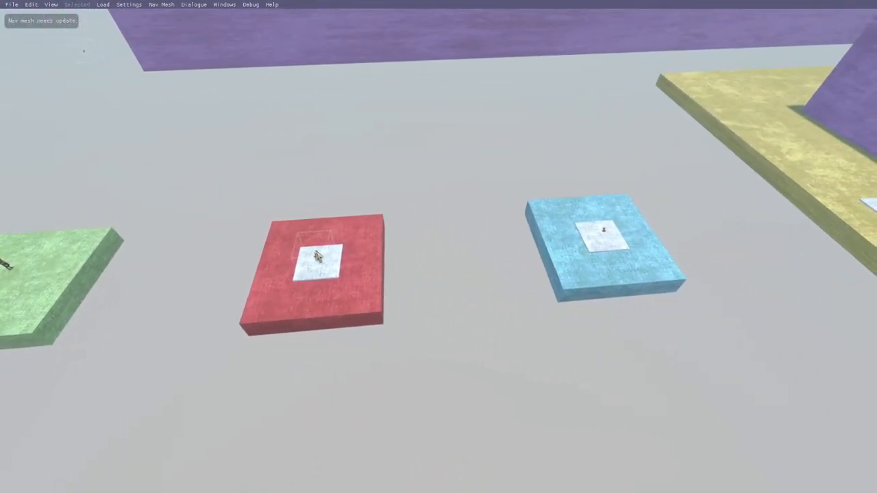
key(d)
right_drag(659, 315, 574, 265)
right_drag(552, 335, 548, 349)
key(d)
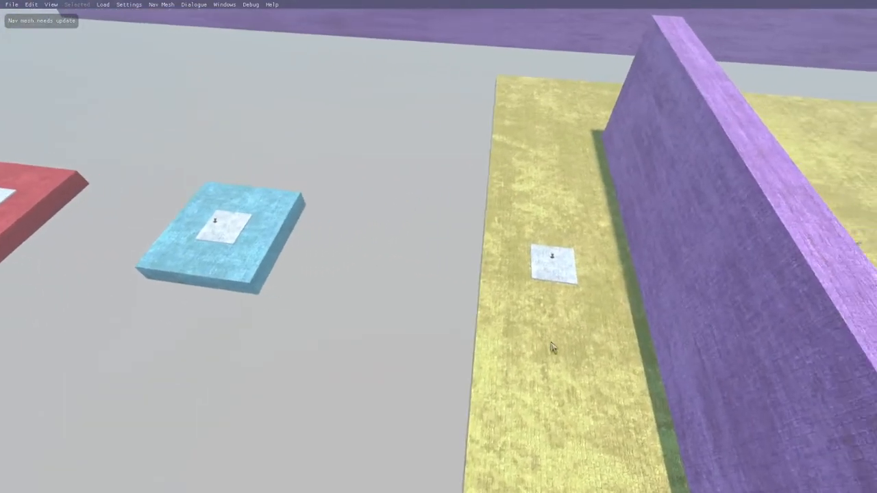
key(w)
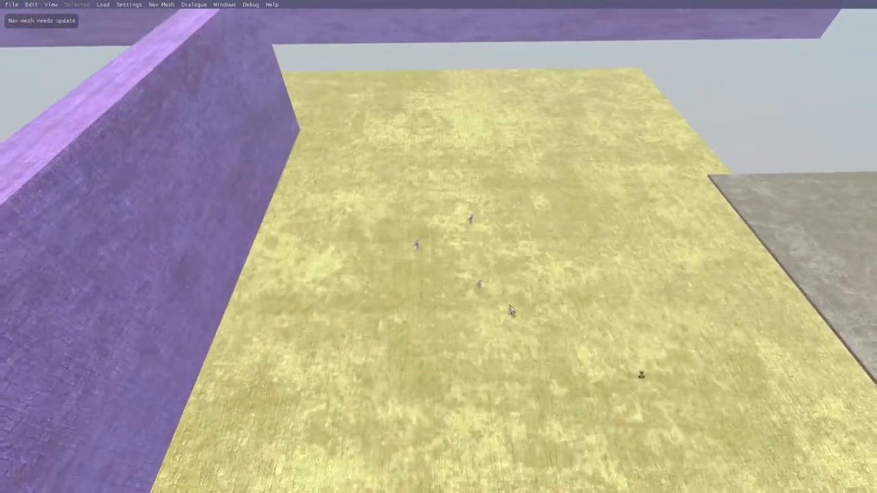
Step: Open the Drika hotspot near the three guards in the yellow arena, review its guard check and save lines, and close it
right_drag(477, 277, 601, 331)
key(w)
key(d)
key(s)
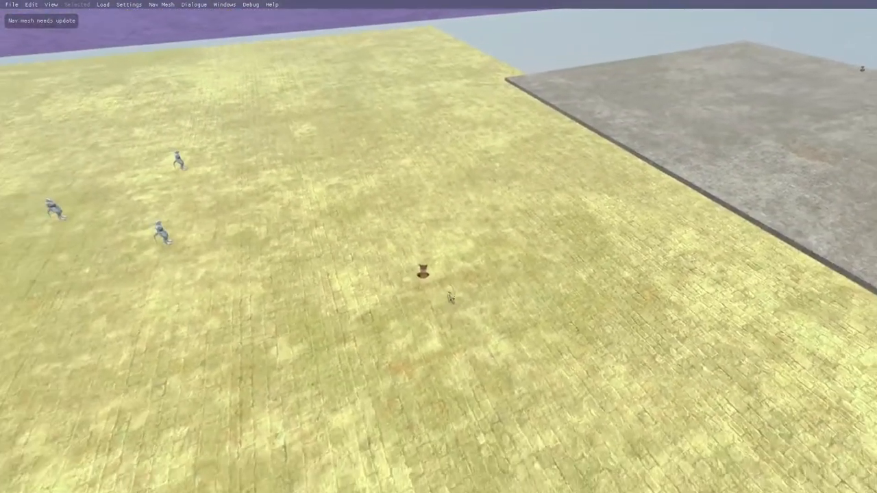
click(435, 285)
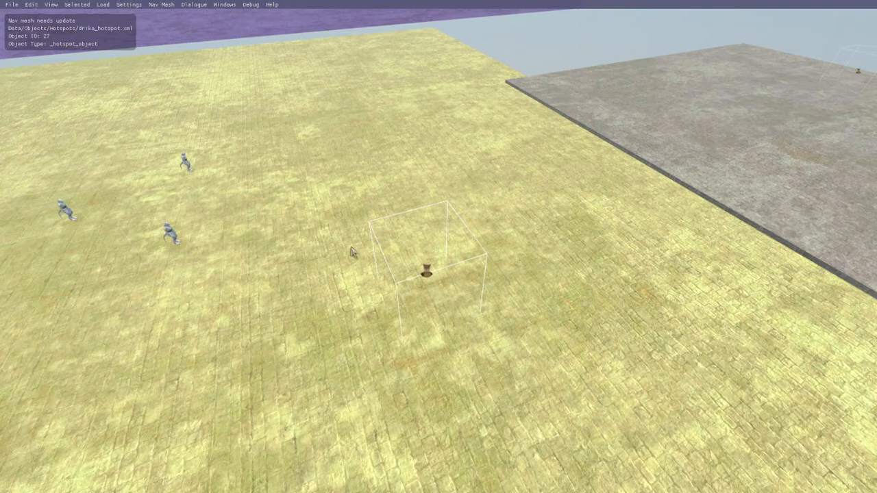
key(ctrl+u)
right_drag(414, 159, 433, 133)
key(d)
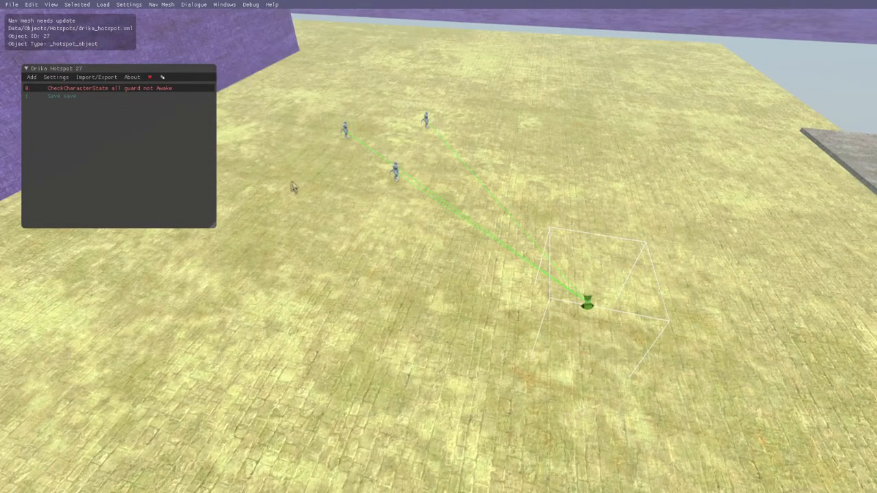
click(86, 96)
click(211, 69)
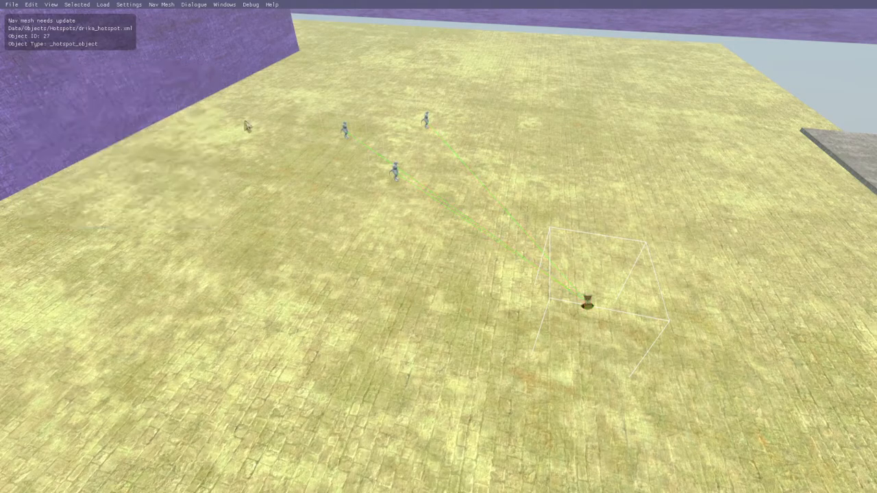
Step: Open the Drika hotspot on the grey platform and inspect the settings of its CheckCharacterState line for the guard team
key(w)
right_drag(441, 364, 430, 322)
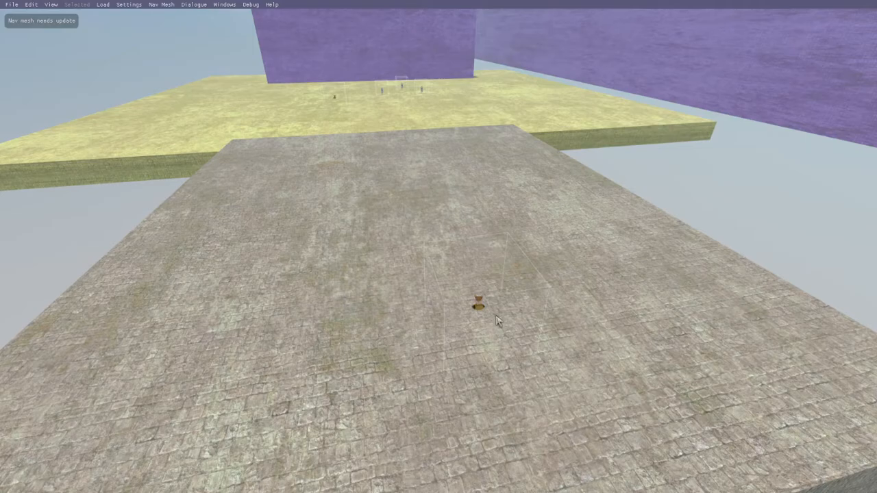
click(467, 306)
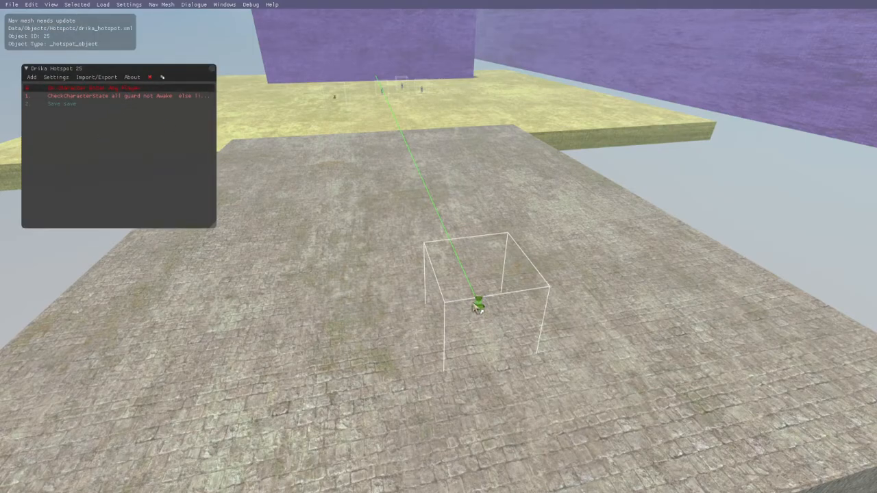
double_click(147, 99)
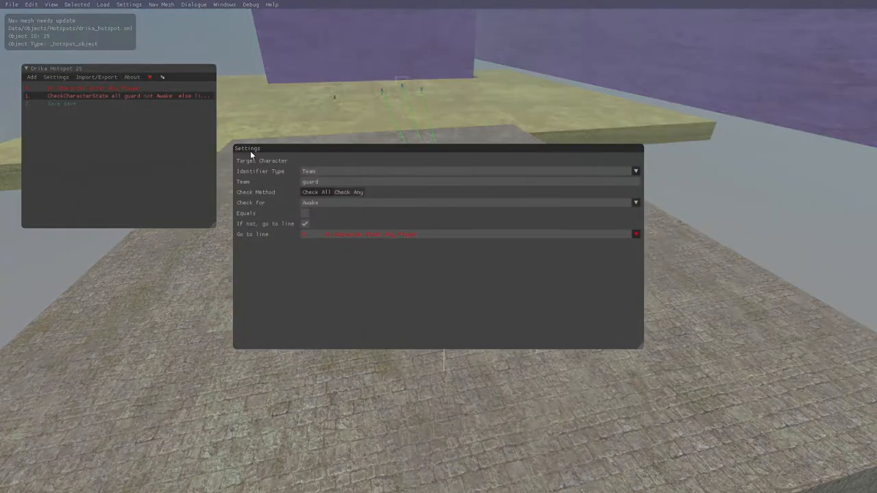
click(166, 159)
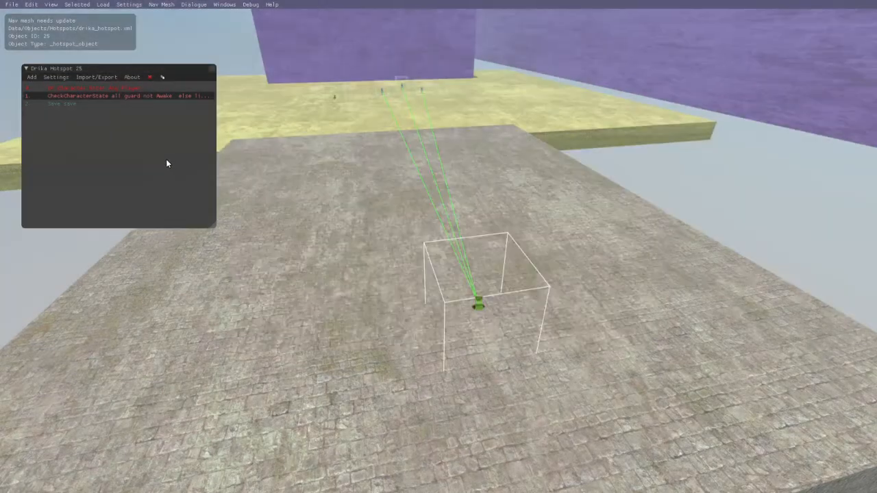
Step: Review the Save line of the Drika hotspot on the grey platform and close its editor
click(115, 102)
click(211, 69)
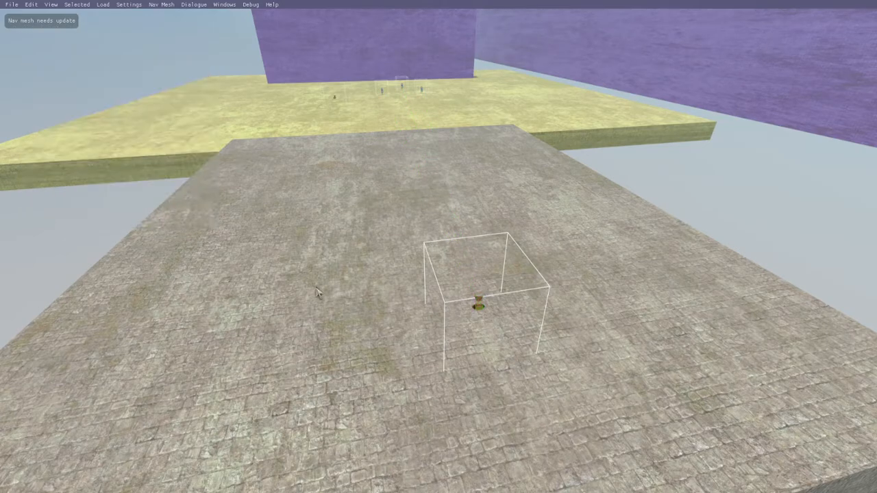
Step: Locate the Drika hotspot floating in the empty space near the purple wall and open its function list
click(319, 298)
key(w)
right_drag(349, 309, 542, 338)
key(w)
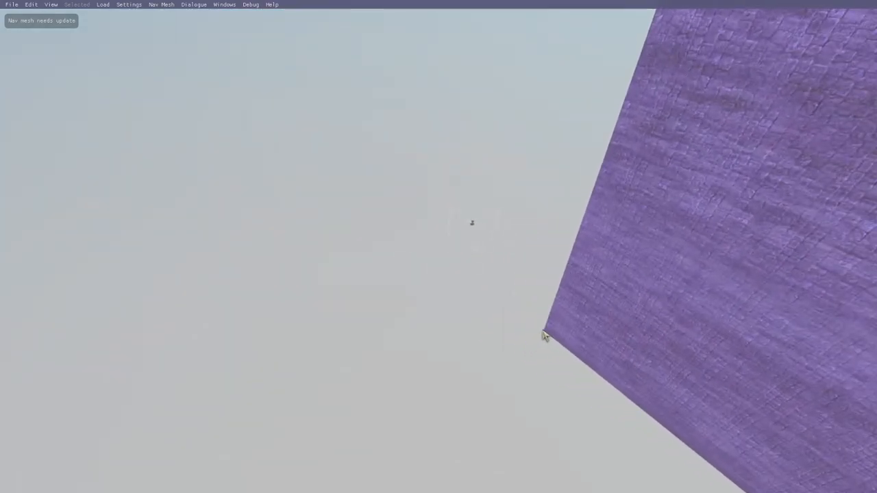
click(452, 247)
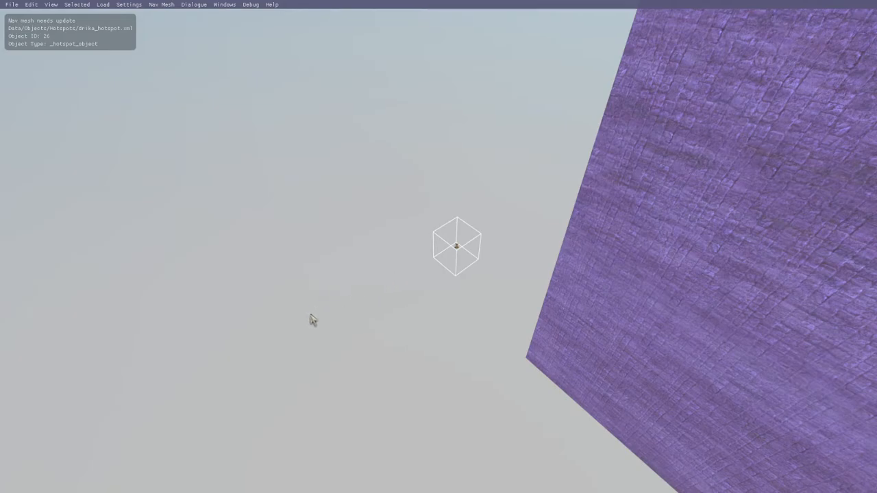
key(m)
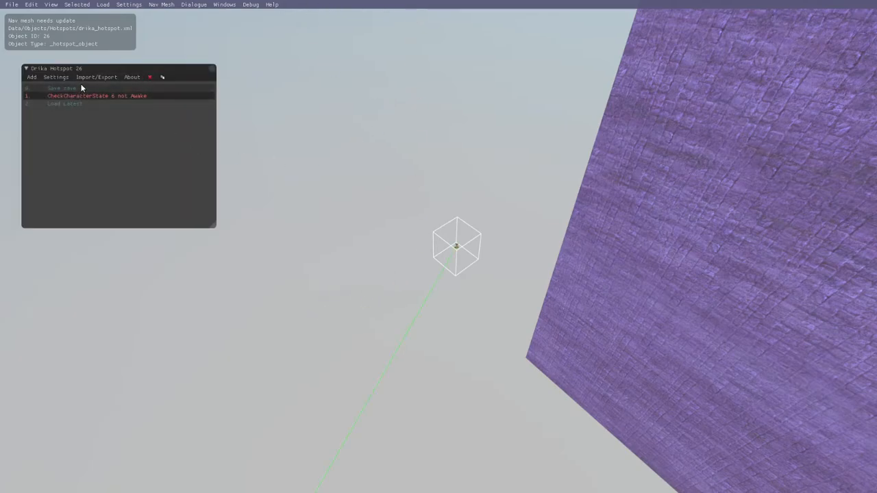
Step: Review the floating hotspot's Save, CheckCharacterState and Load Latest lines, and look through the functions that can be added
drag(393, 198, 446, 334)
double_click(443, 330)
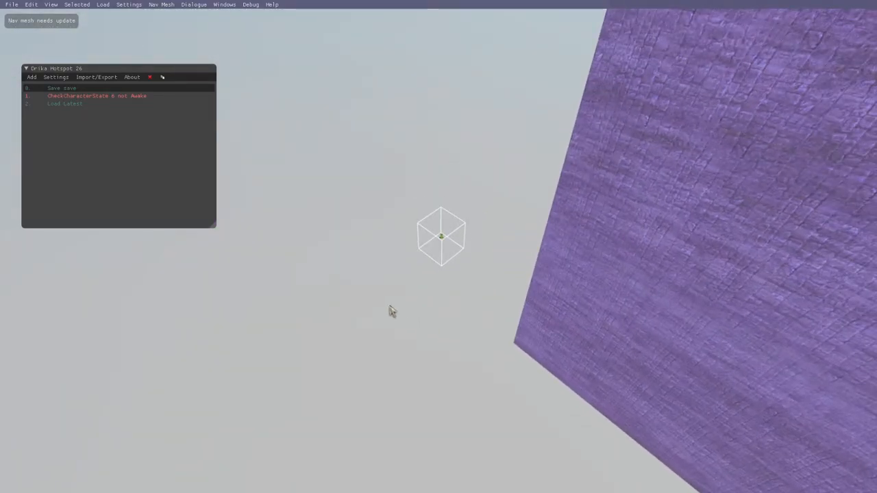
click(134, 95)
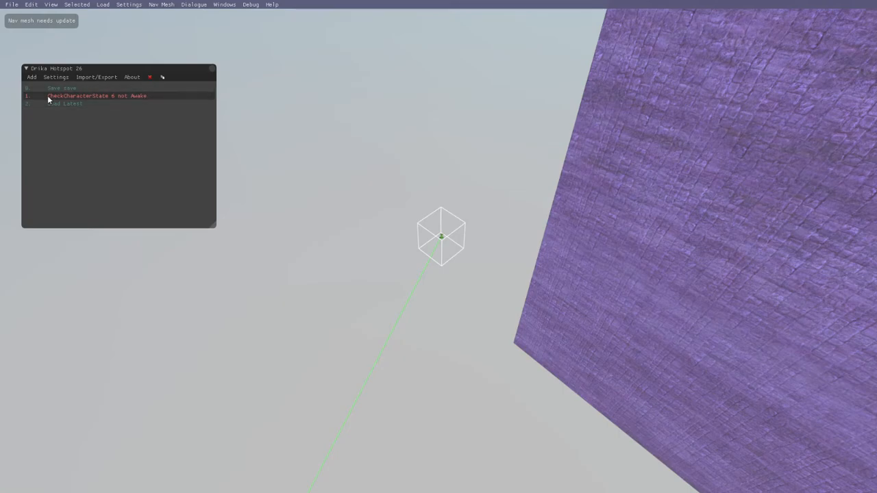
click(76, 105)
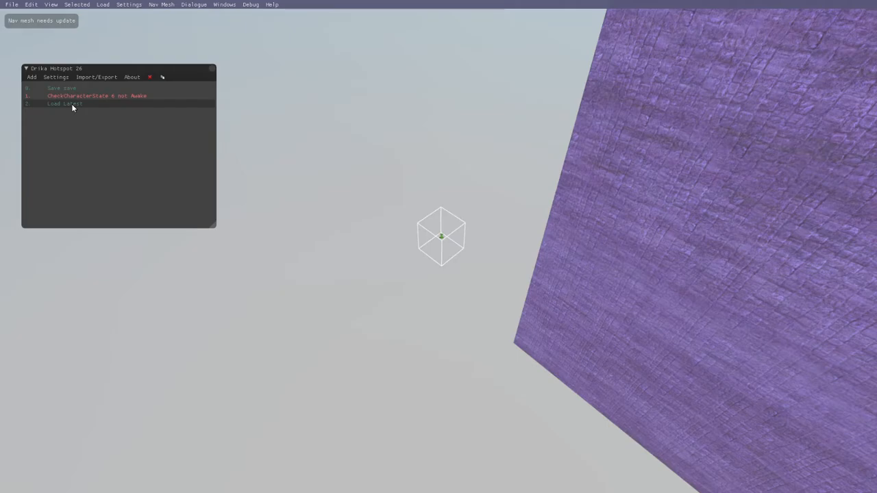
click(119, 98)
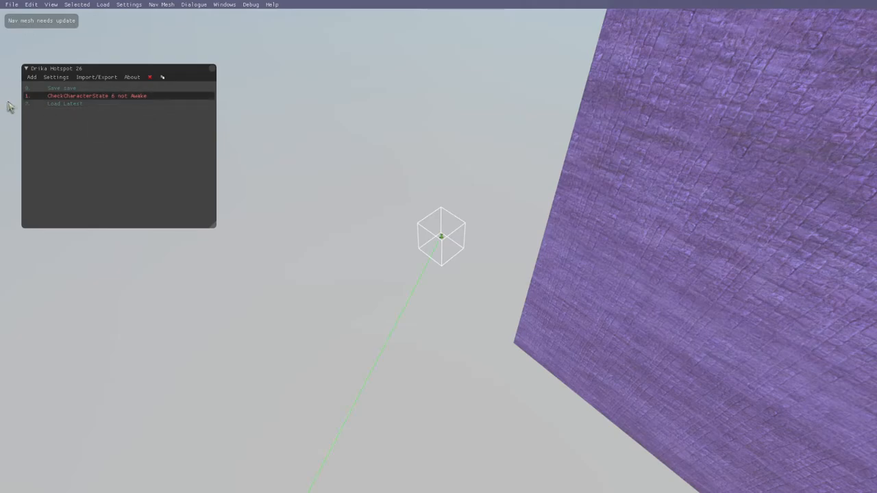
click(34, 79)
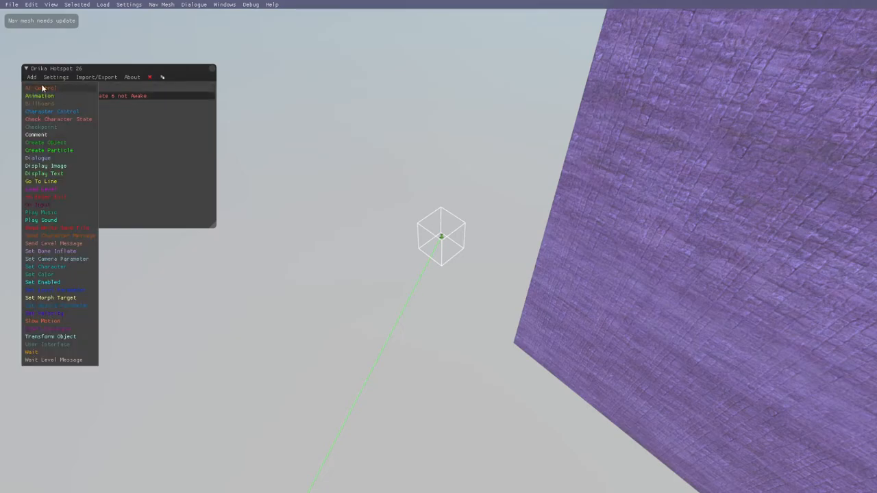
click(113, 147)
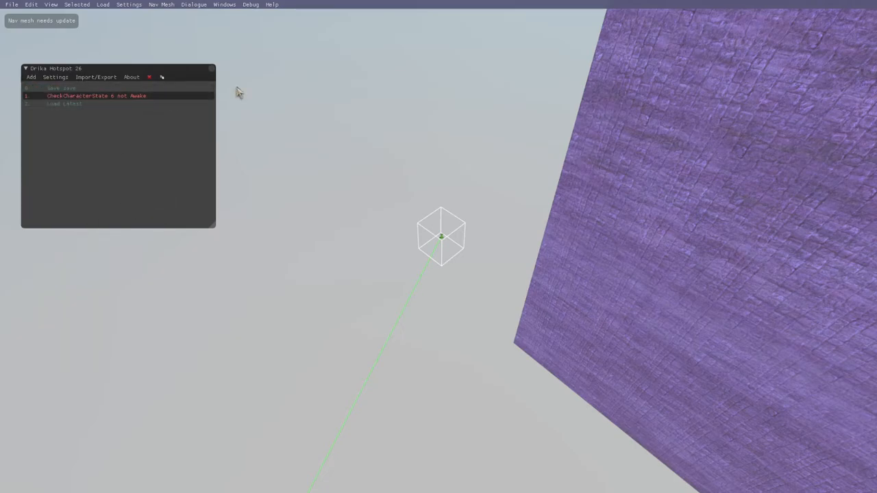
Step: Close the hotspot editor, go back to the green start platform and play-test a jump from it
click(213, 70)
drag(259, 342, 493, 395)
key(d)
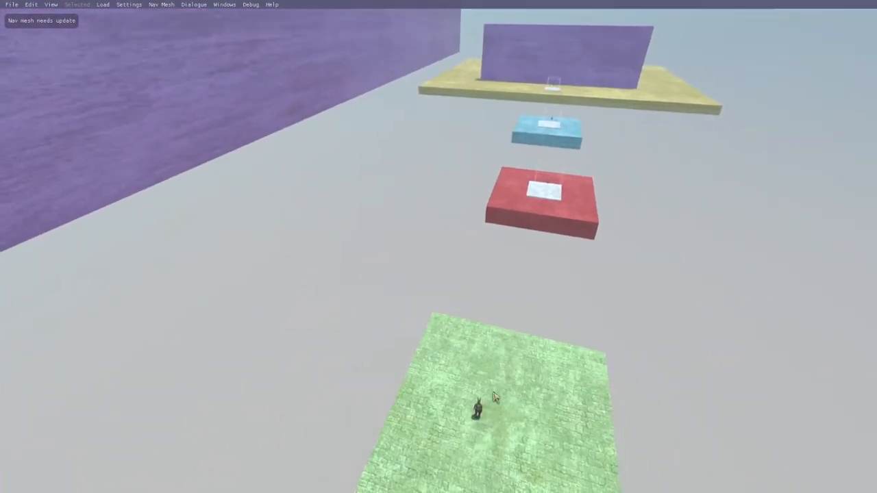
key(8)
key(w)
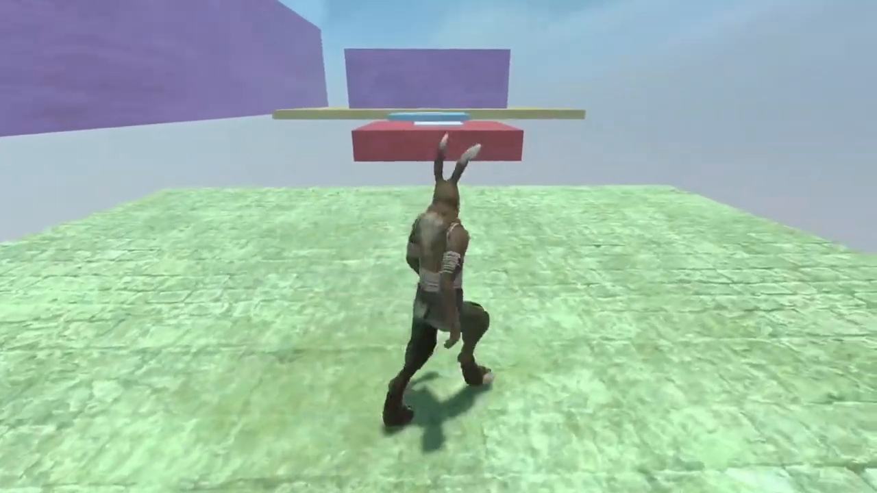
key(space)
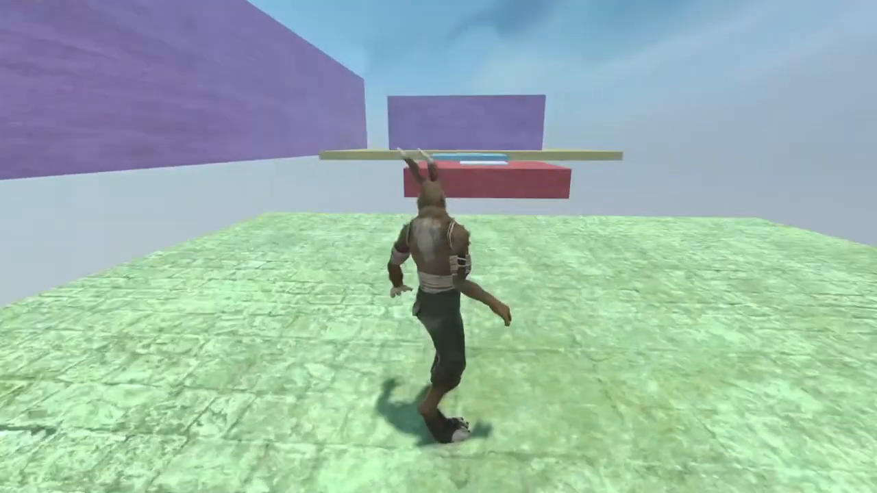
Step: Play-test jumping from the green platform across the red checkpoint to the blue platform, and fall into the void
key(w)
key(space)
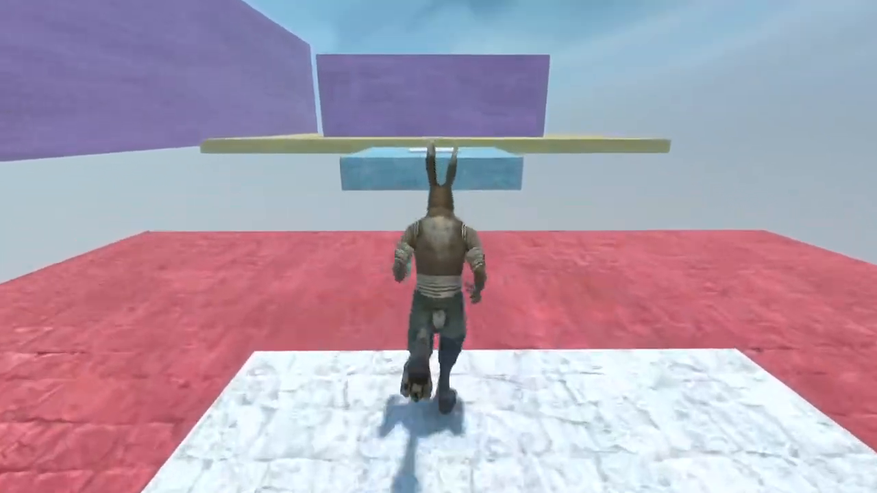
key(space)
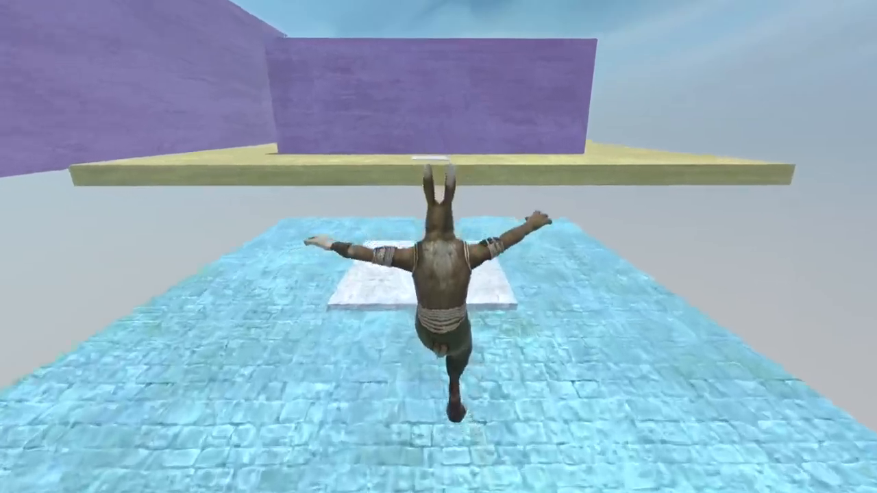
key(a)
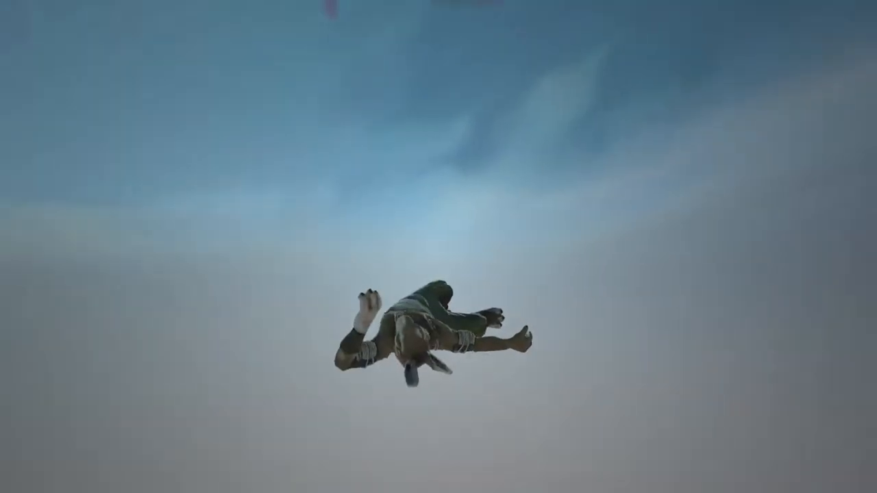
Step: Run the course again over the red platform, cross the blue platform's white checkpoint tile and fall before the yellow arena
key(w)
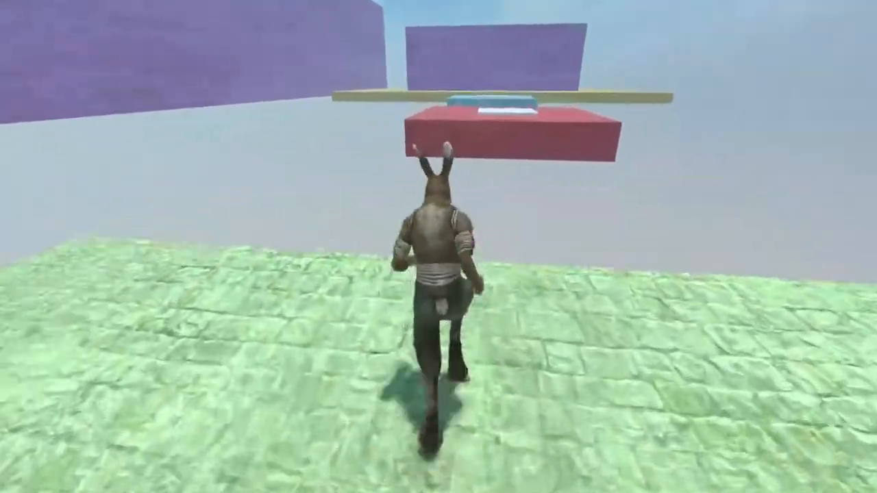
key(w)
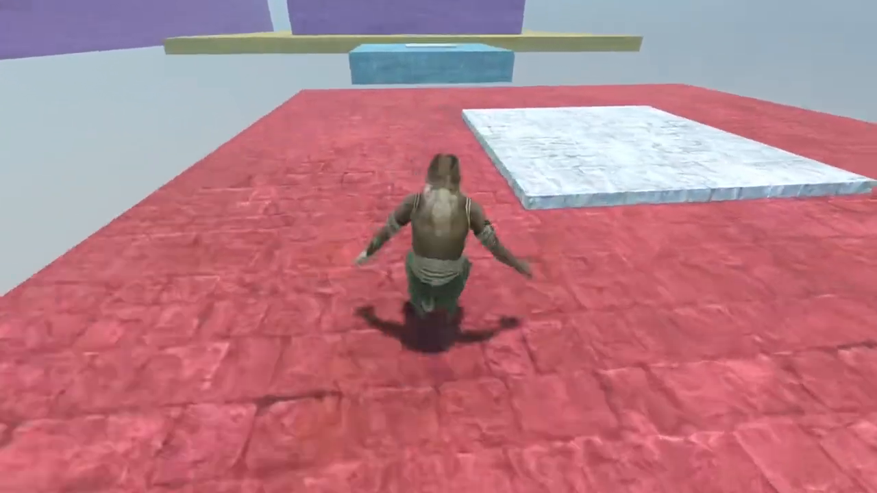
key(w)
key(space)
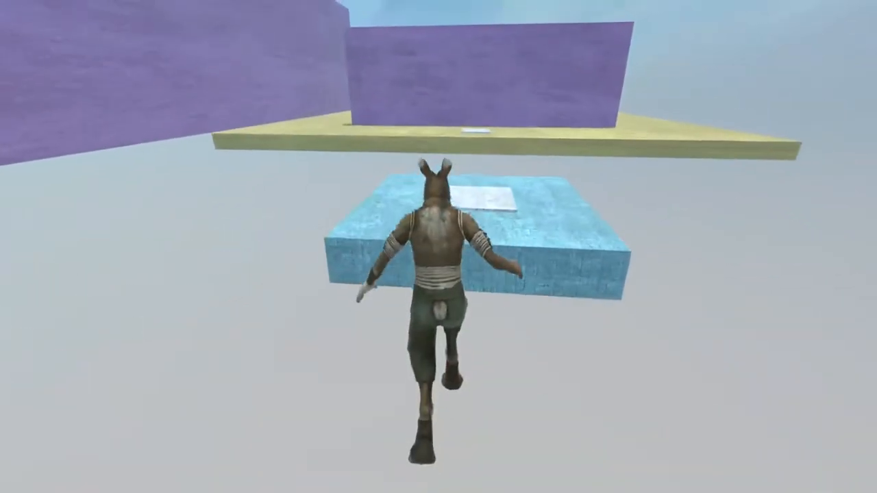
key(w)
key(d)
key(a)
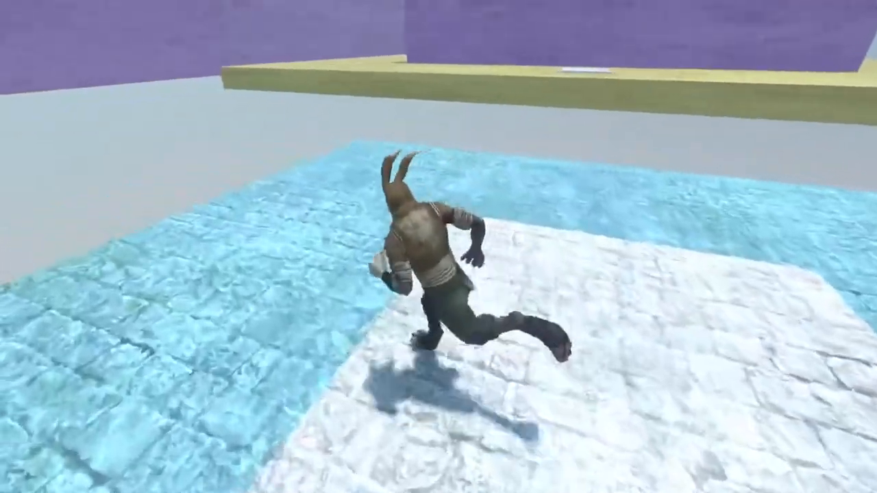
key(w)
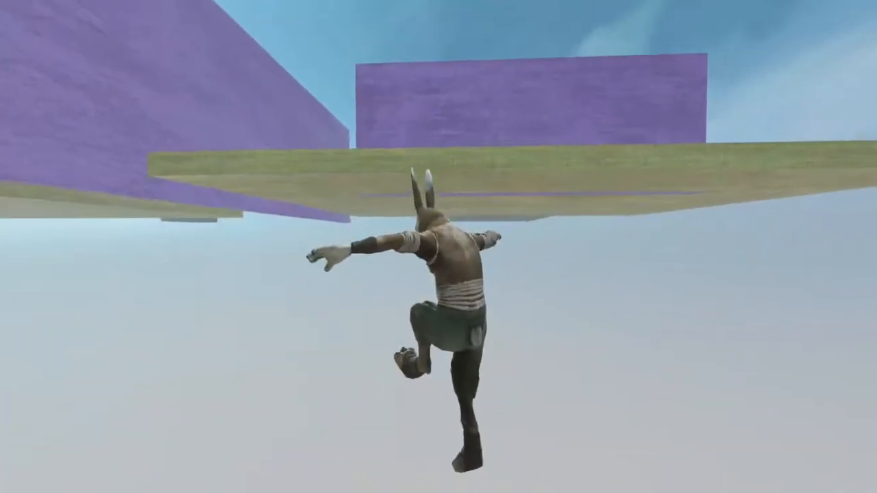
Step: Move around the blue platform after respawning and jump across to the yellow arena
key(w)
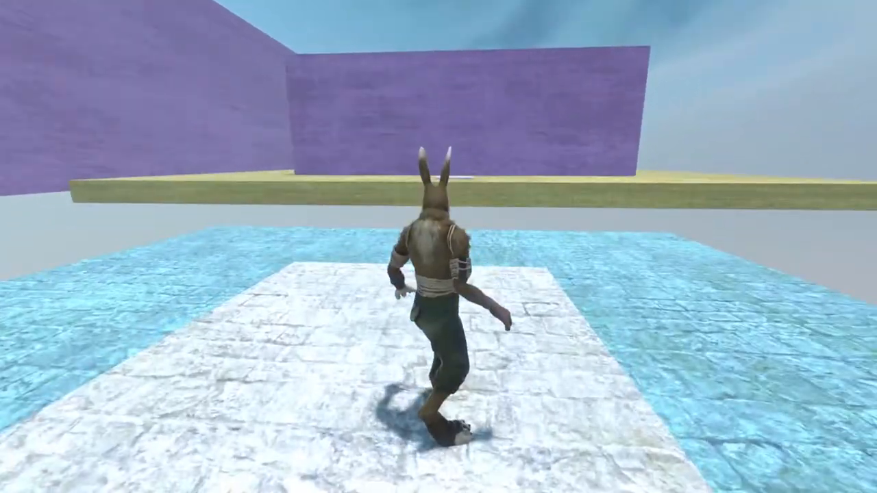
key(w)
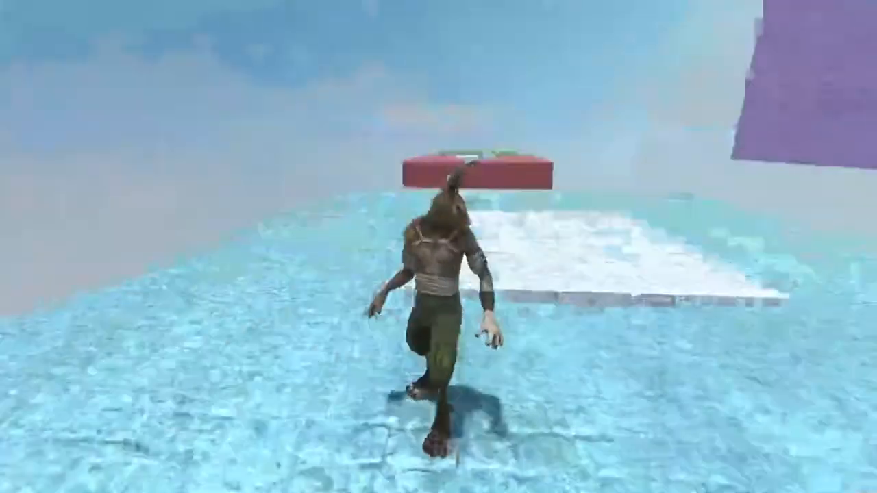
key(w)
key(a)
key(w)
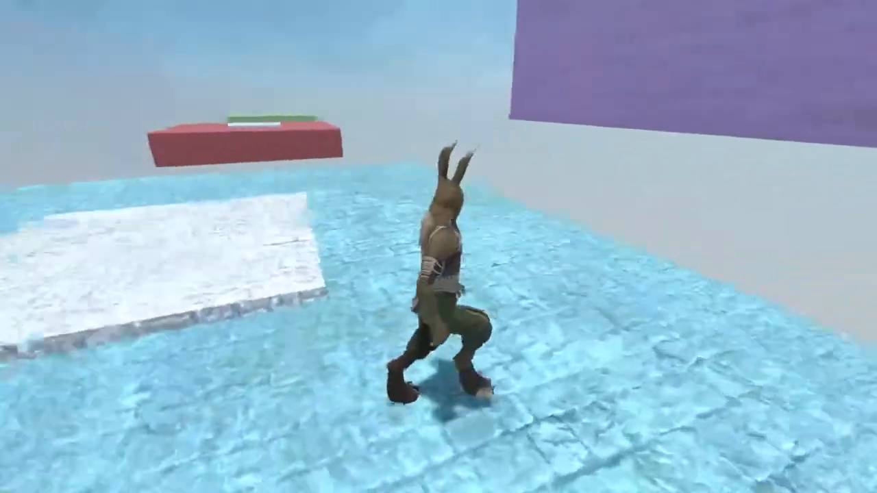
key(d)
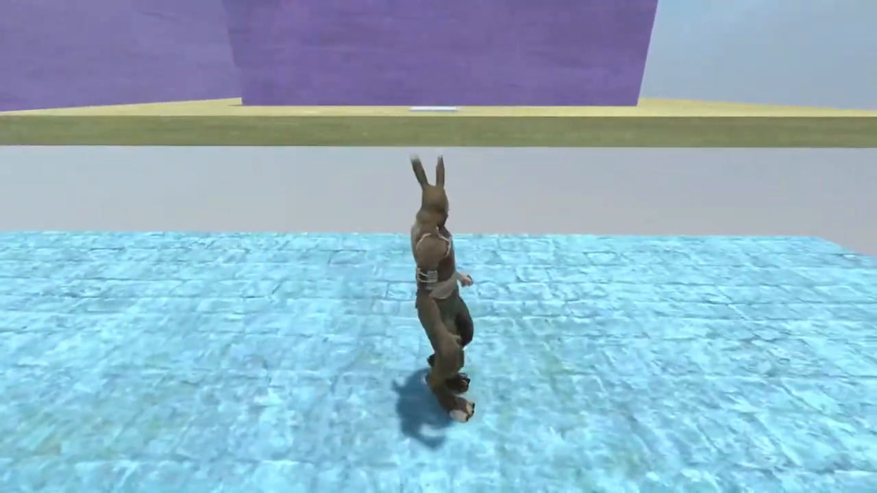
key(space)
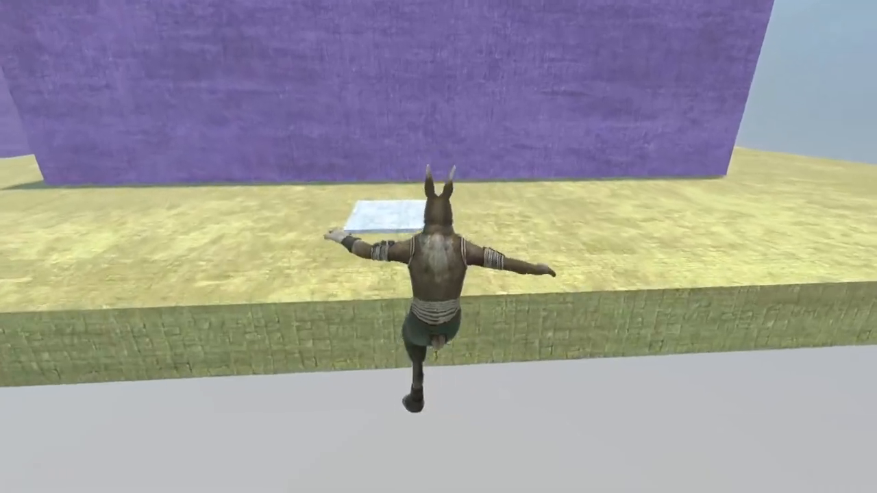
Step: Walk around near the yellow arena's edge and examine its white checkpoint tile
key(w)
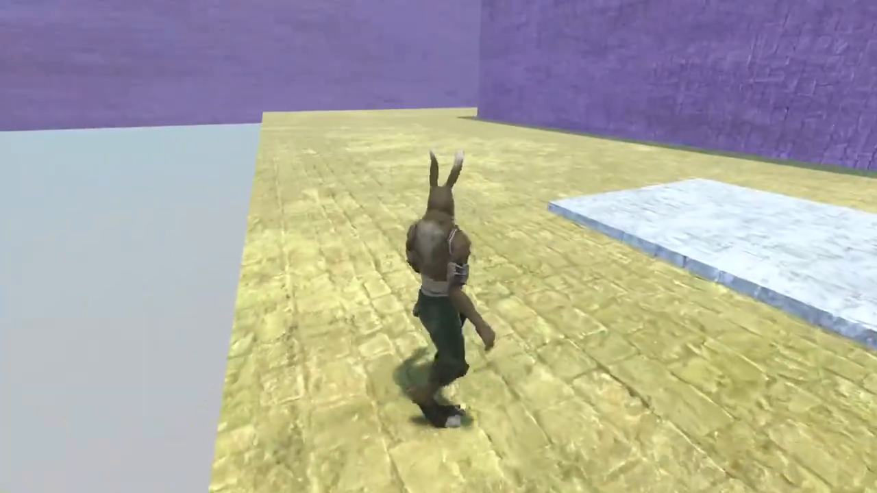
key(d)
key(w)
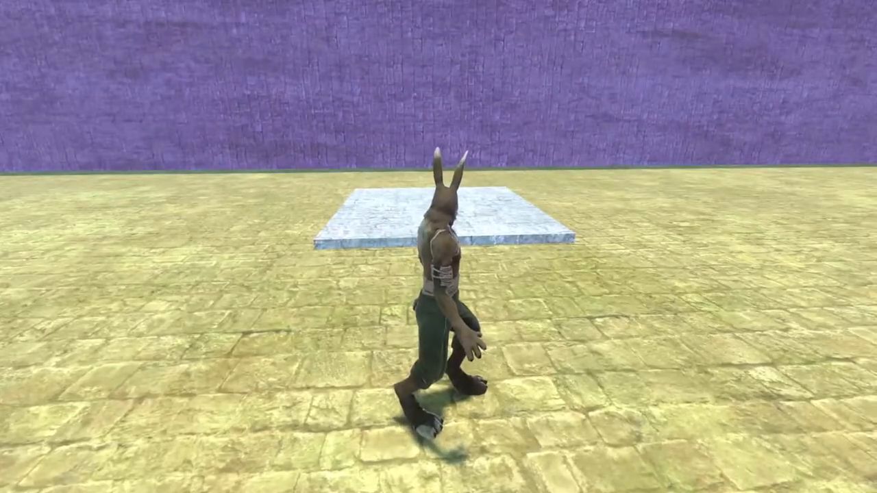
key(w)
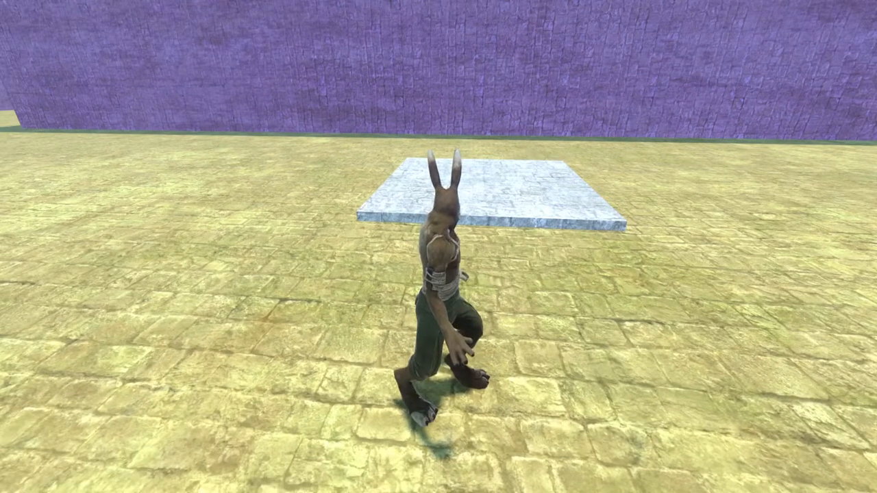
key(s)
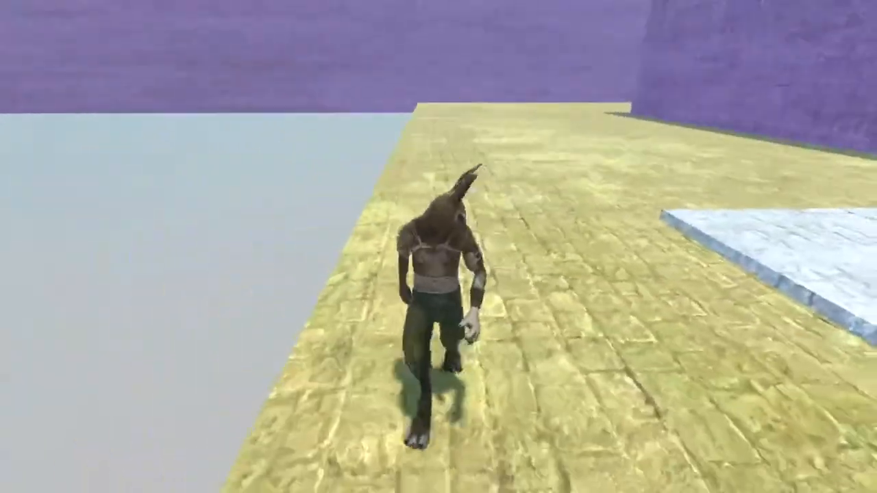
key(w)
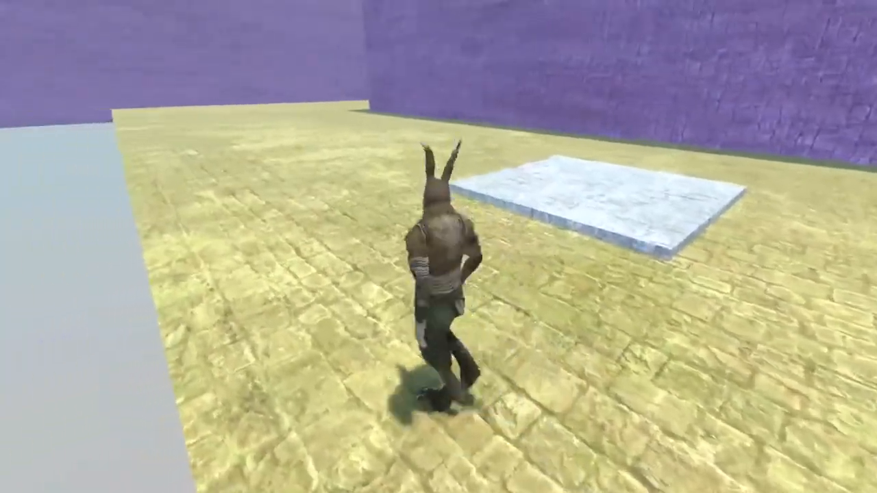
Step: Run past the yellow arena's white checkpoint tile and around the end of the purple wall towards the guards
key(w)
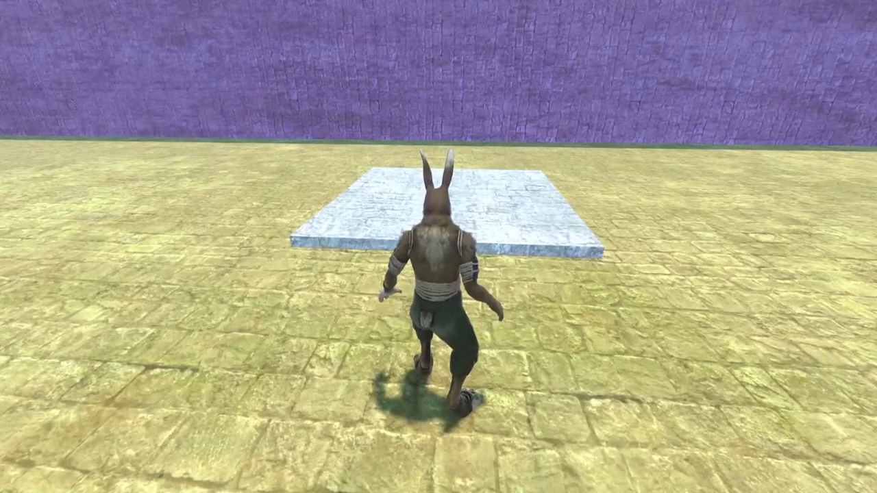
key(w)
key(a)
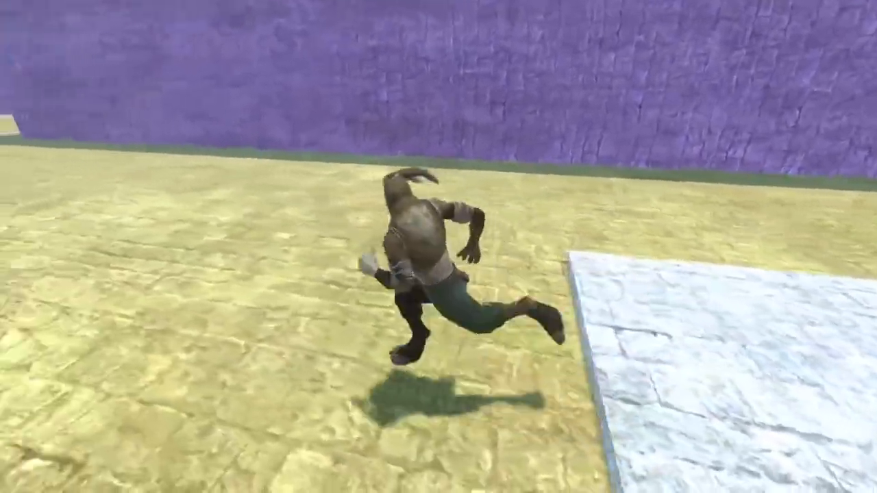
key(w)
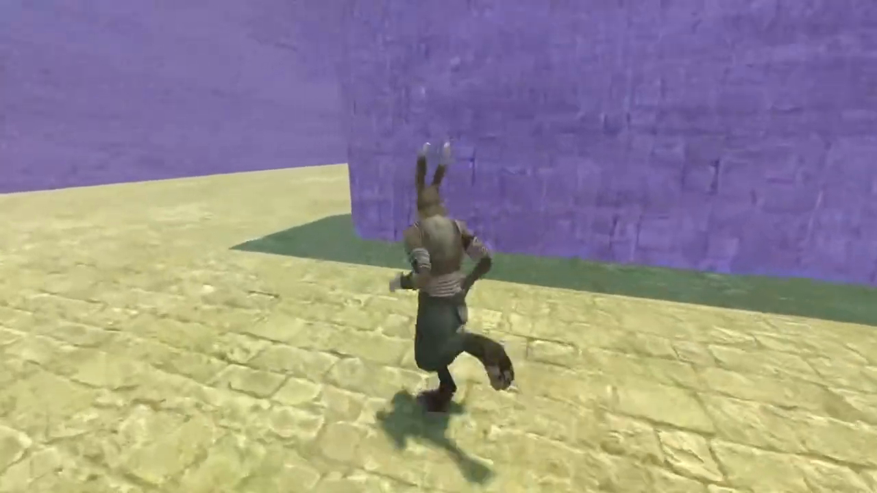
key(a)
key(w)
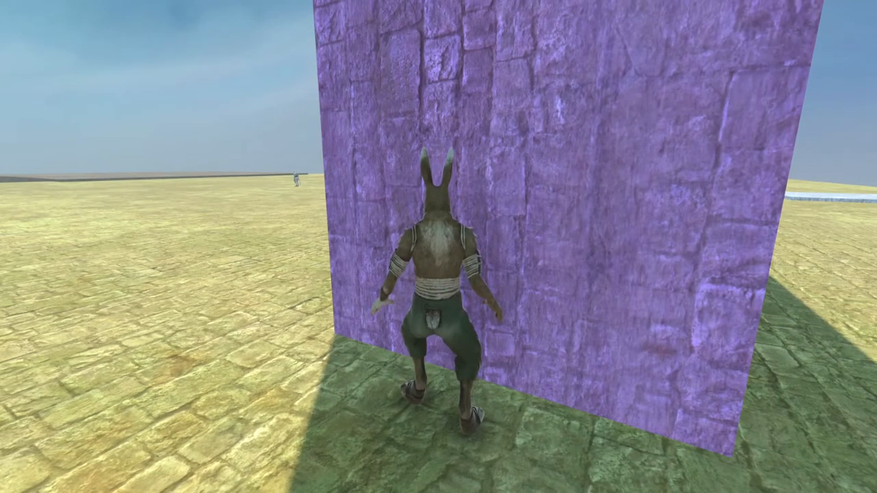
Step: Run past the guards to the brown platform beyond the yellow arena and knock out the guards
key(w)
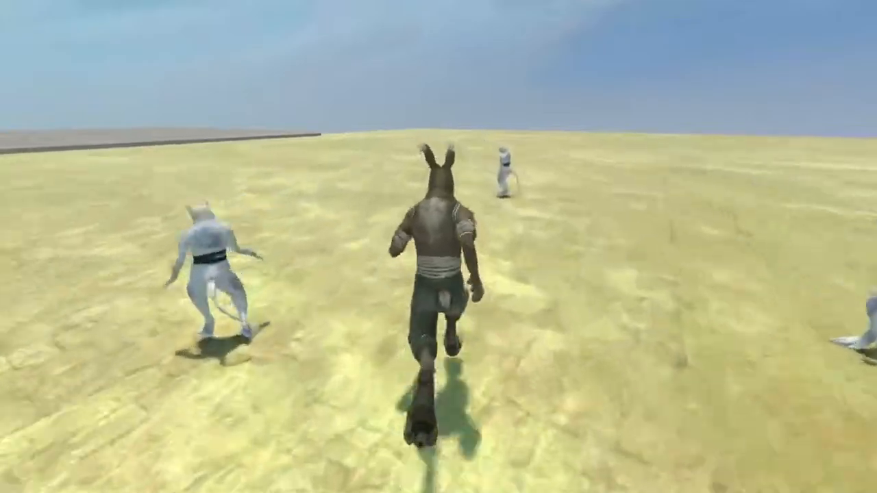
key(a)
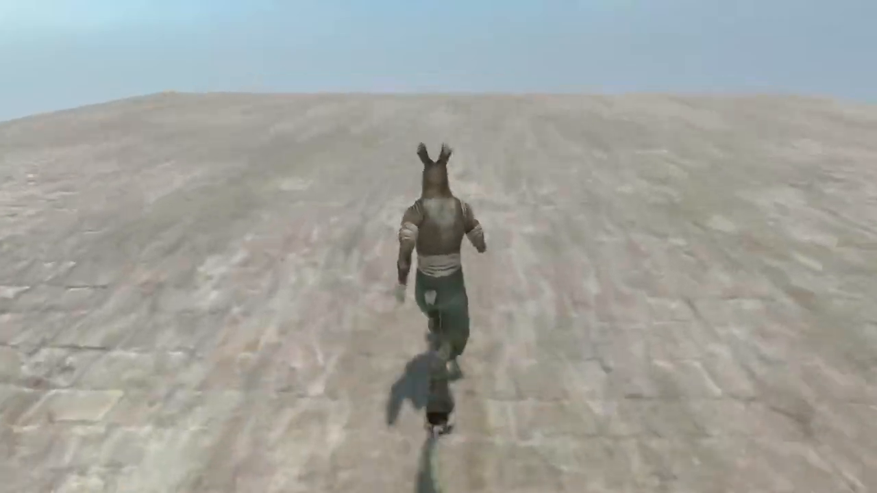
key(a)
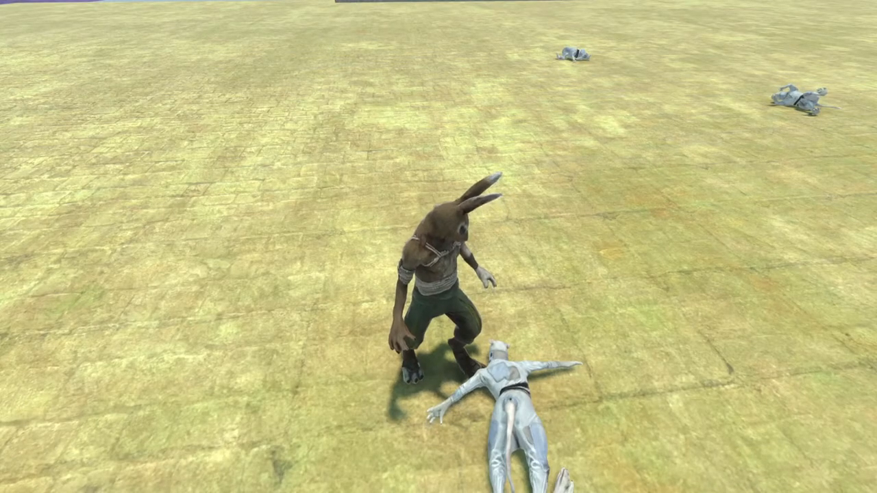
Step: Run past the fallen guards towards the brown platform and drop off the course
key(w)
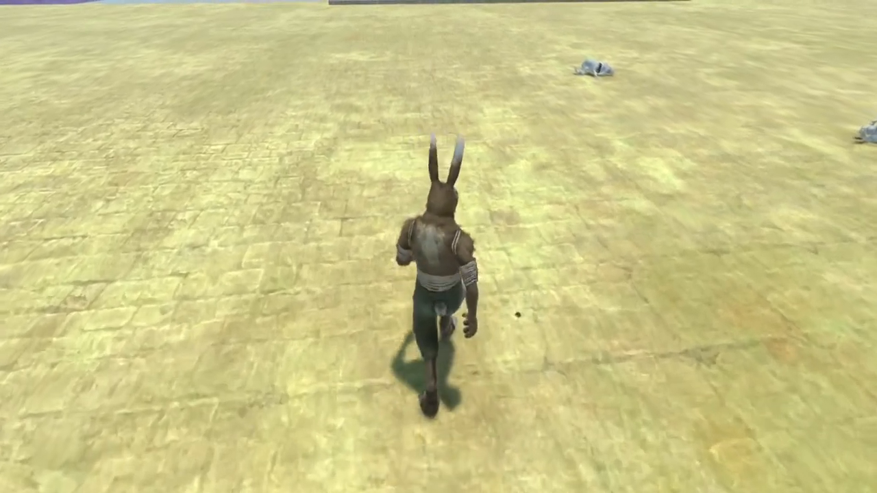
key(space)
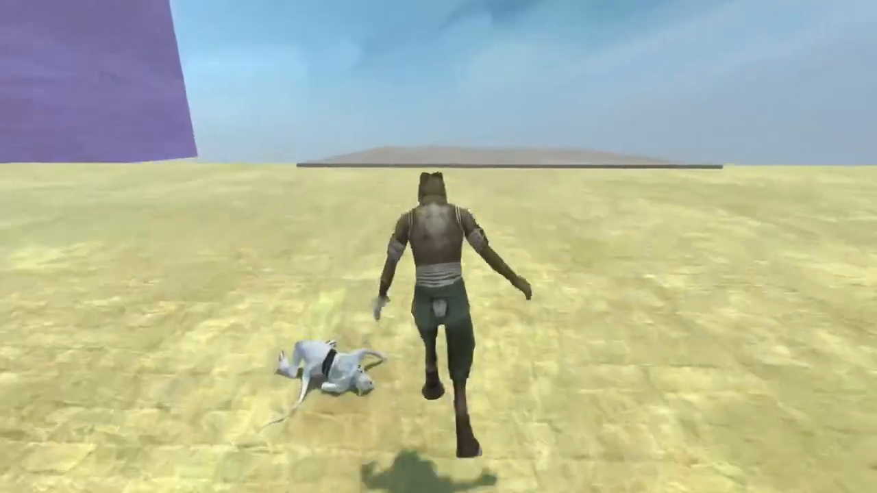
key(shift)
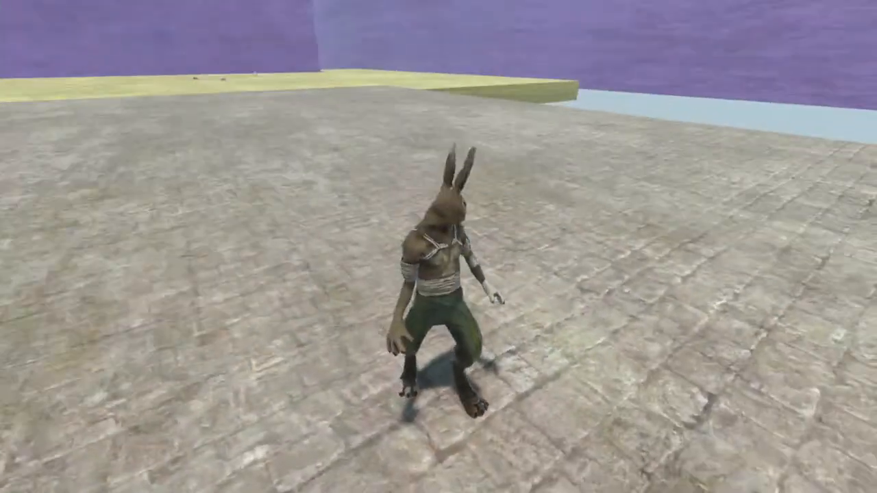
Step: In the level editor, move the rabbit character from the first course to the second course's green platform across the purple wall
key(w)
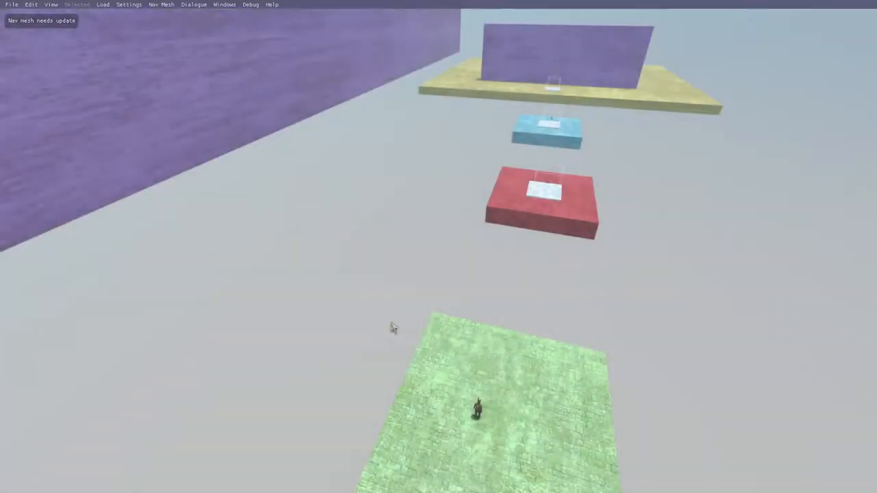
right_drag(391, 327, 489, 316)
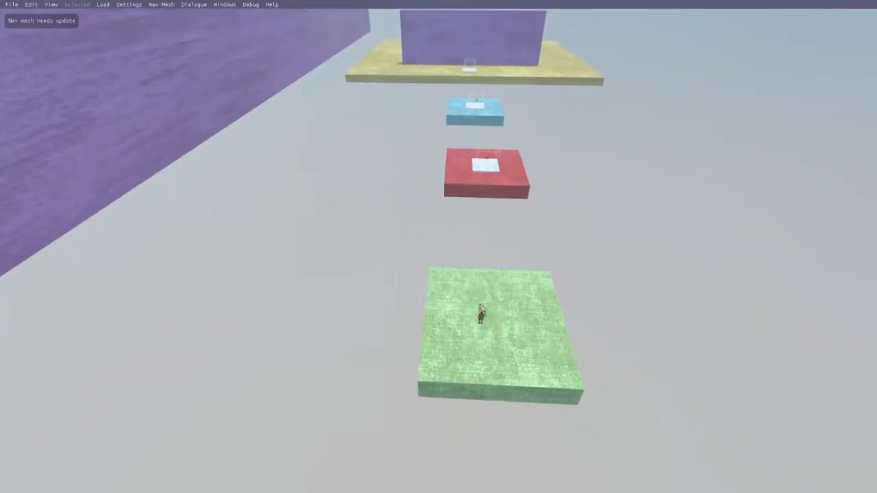
double_click(480, 316)
key(a)
key(s)
drag(479, 314, 421, 335)
key(a)
key(a)
key(w)
key(w)
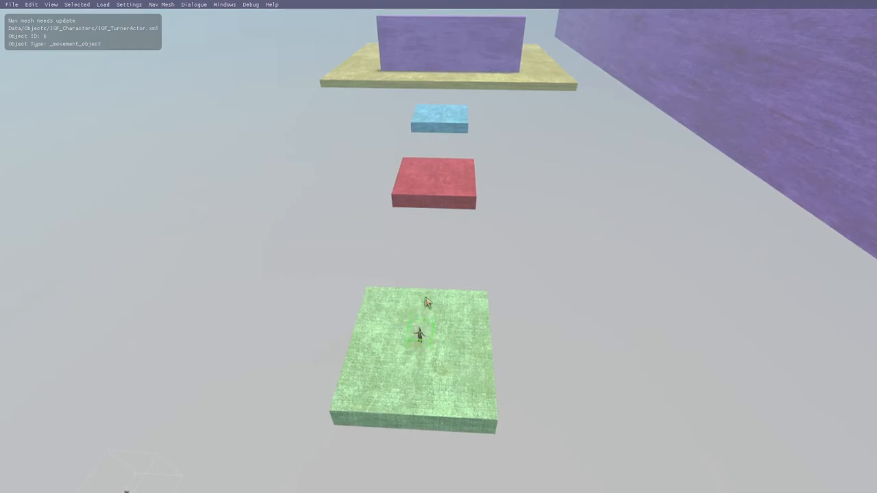
Step: Open the Drika hotspot beside the end of the long purple wall and select its CheckCharacterState 6 not Awake line
right_drag(488, 331, 539, 305)
key(w)
click(556, 294)
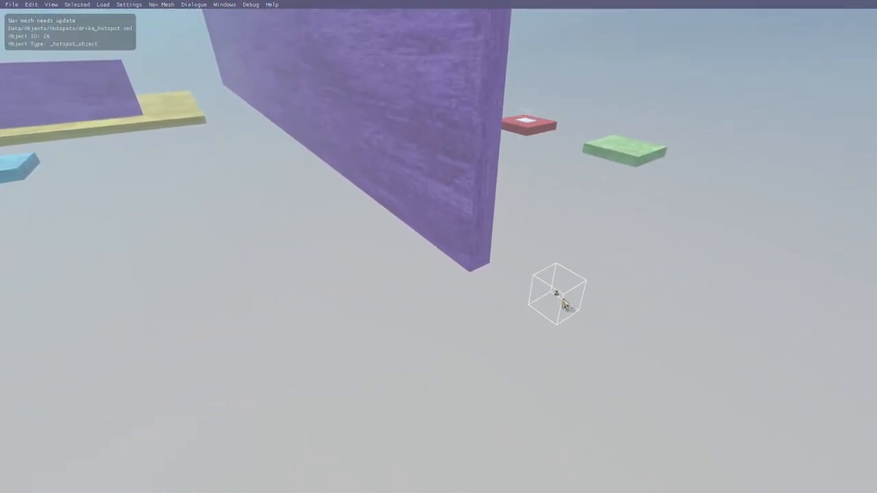
key(ctrl+u)
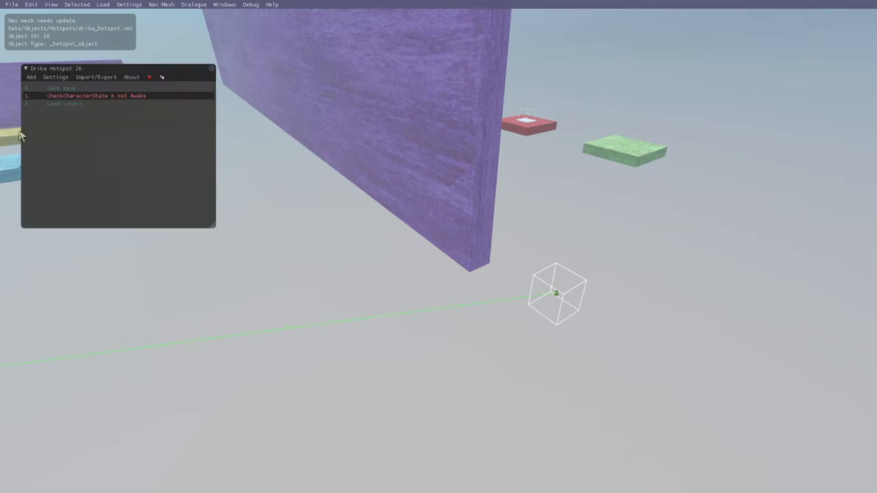
click(57, 96)
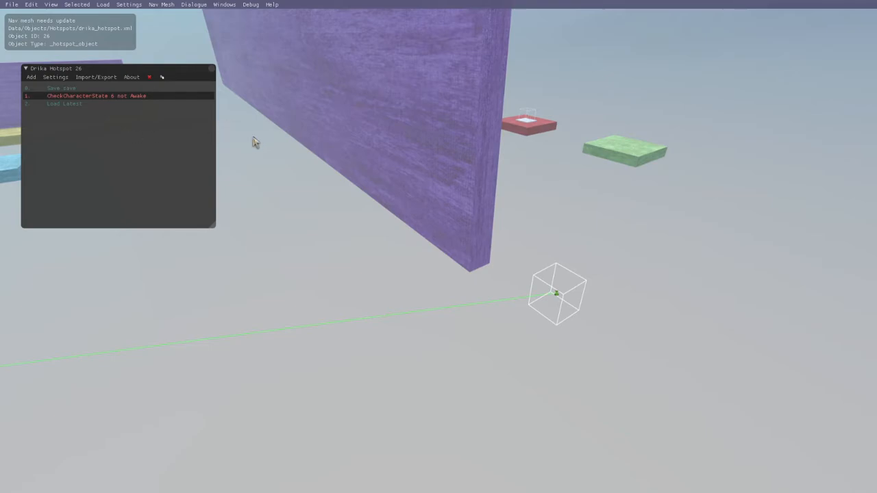
Step: Follow the hotspot's connection to the rabbit character on the green platform and close the hotspot editor
drag(346, 232, 297, 224)
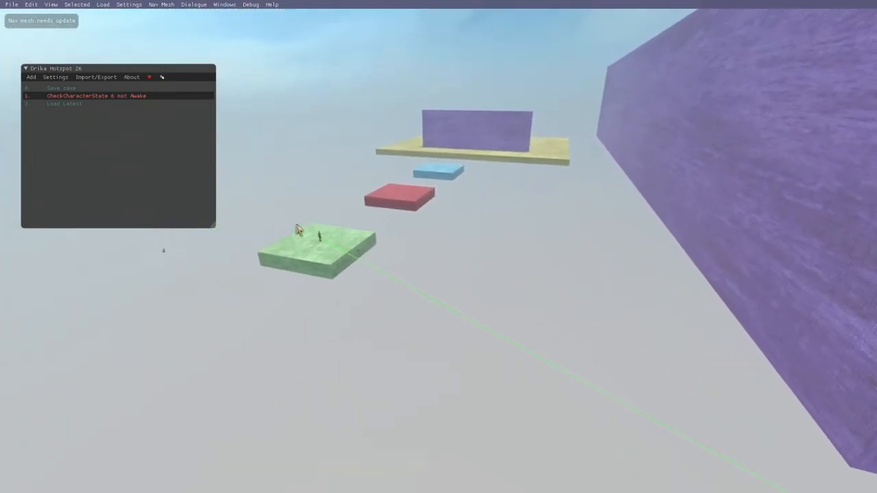
drag(465, 227, 366, 193)
key(w)
key(a)
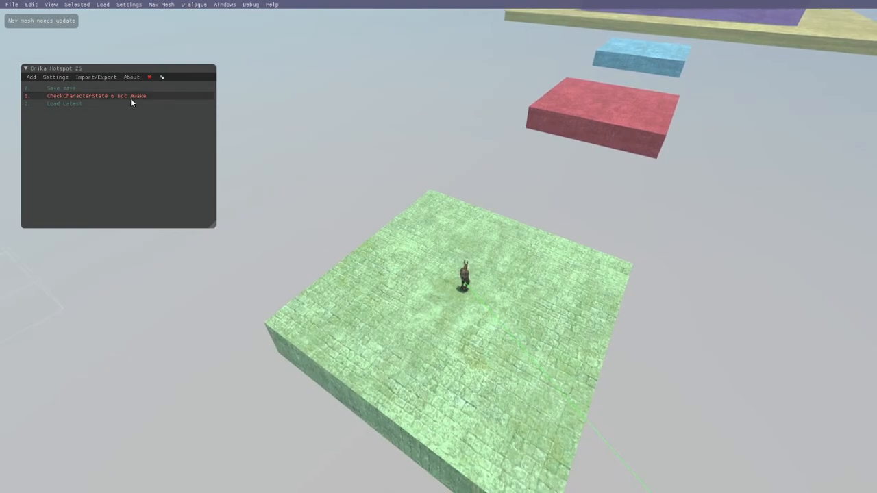
click(211, 69)
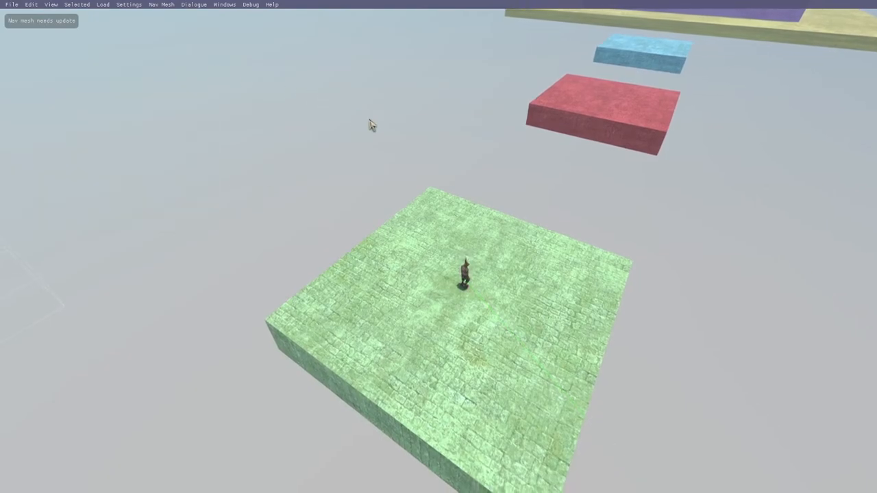
Step: Select the Drika hotspot floating beside the second course's green platform and open its function list
key(s)
drag(504, 285, 511, 293)
key(a)
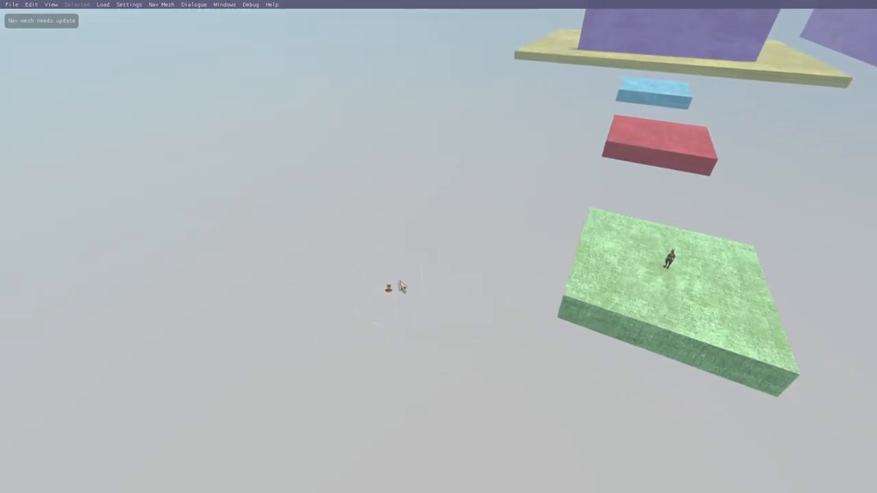
key(a)
drag(403, 287, 524, 252)
key(w)
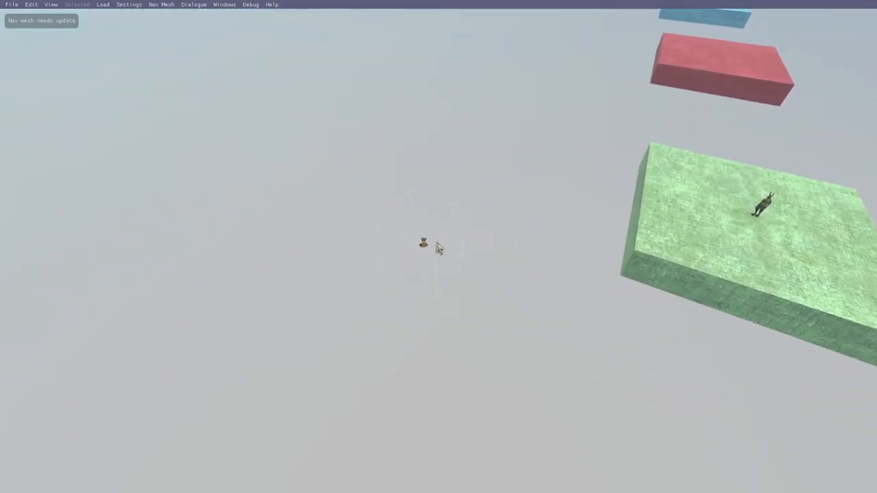
click(437, 247)
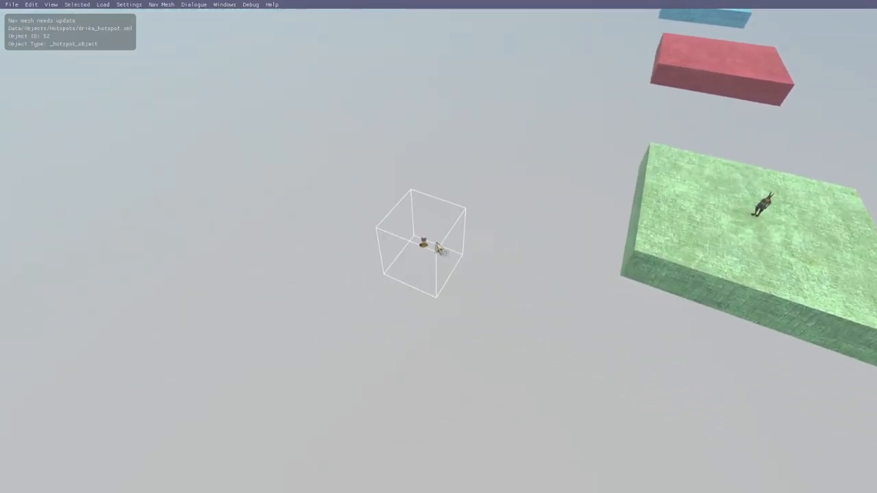
click(375, 200)
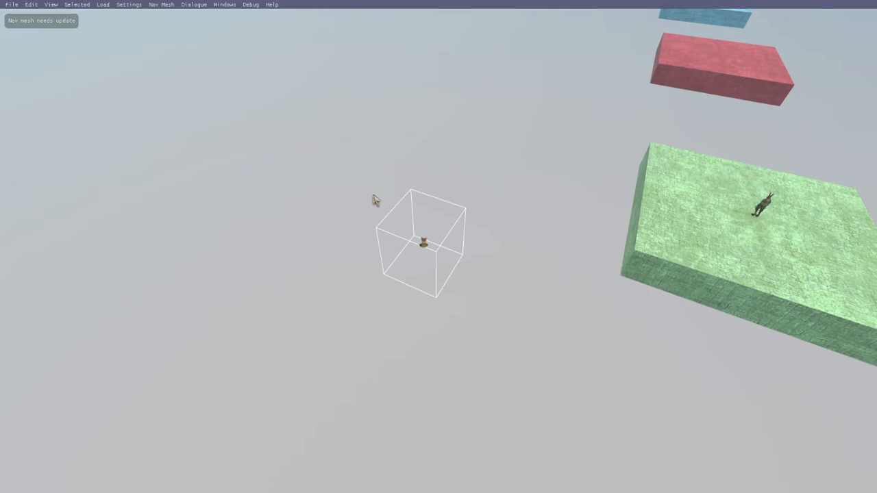
key(ctrl+u)
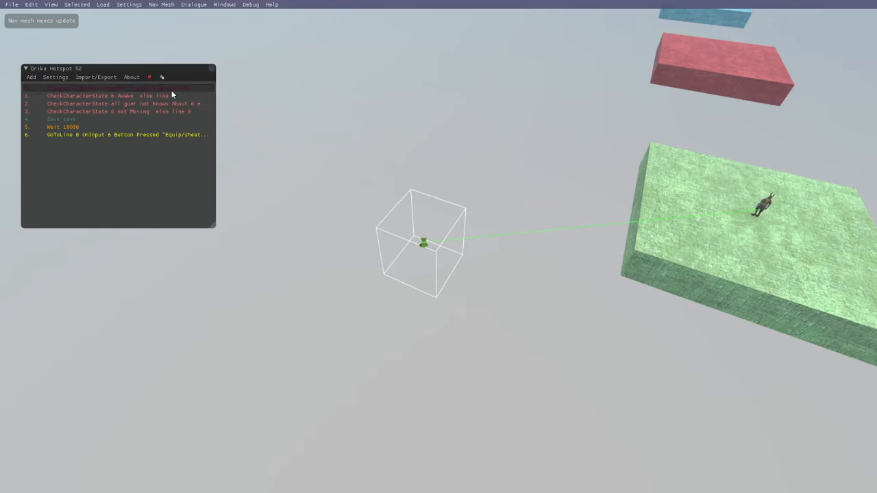
Step: Examine the hotspot's Awake, Knows About and Moving checks and its Wait 10000 line with the second course in view, and close the hotspot editor
drag(515, 177, 531, 149)
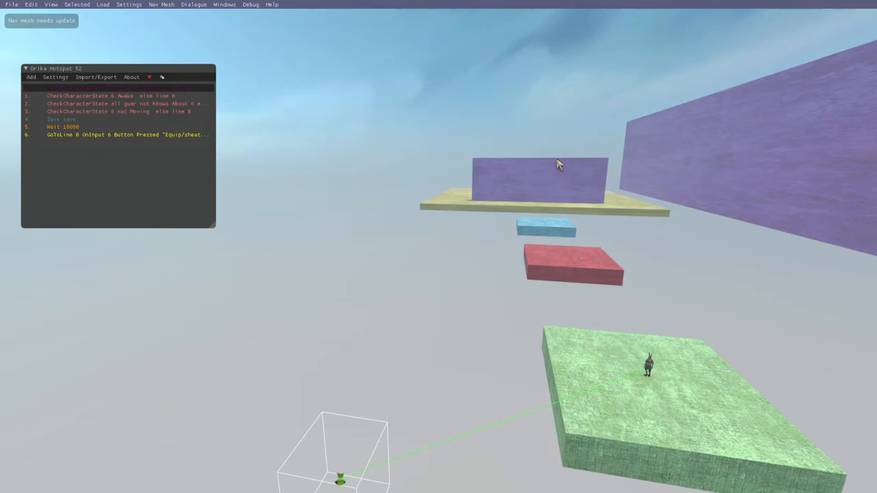
right_drag(551, 307, 624, 297)
right_drag(700, 323, 642, 329)
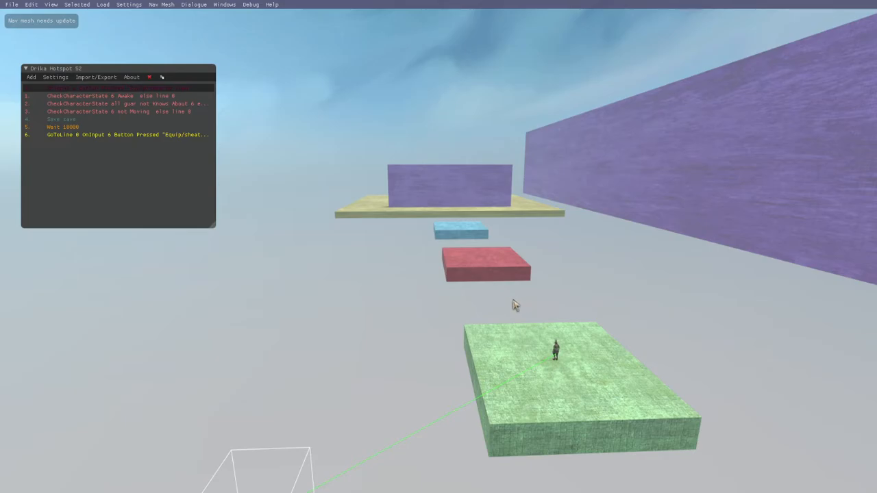
click(130, 96)
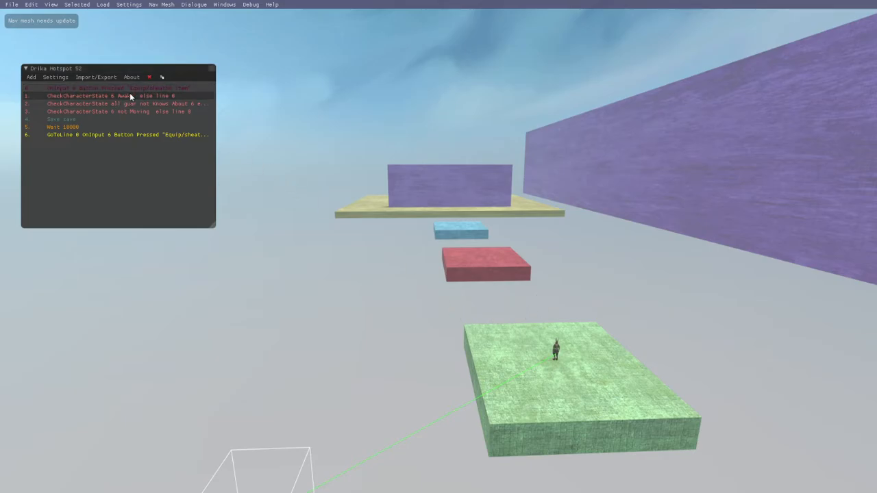
click(171, 103)
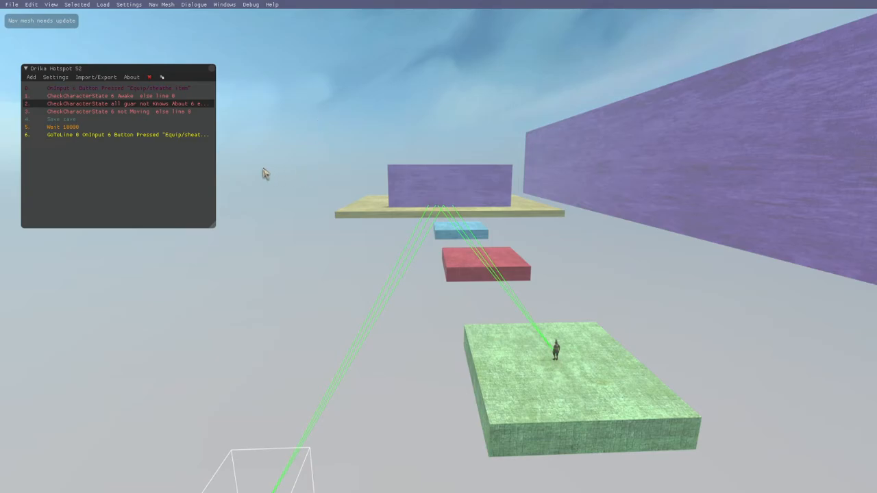
click(164, 113)
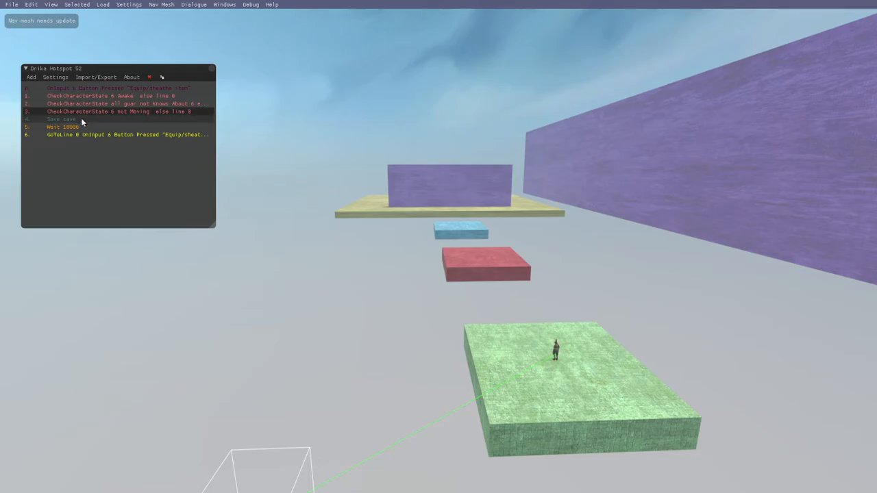
click(96, 127)
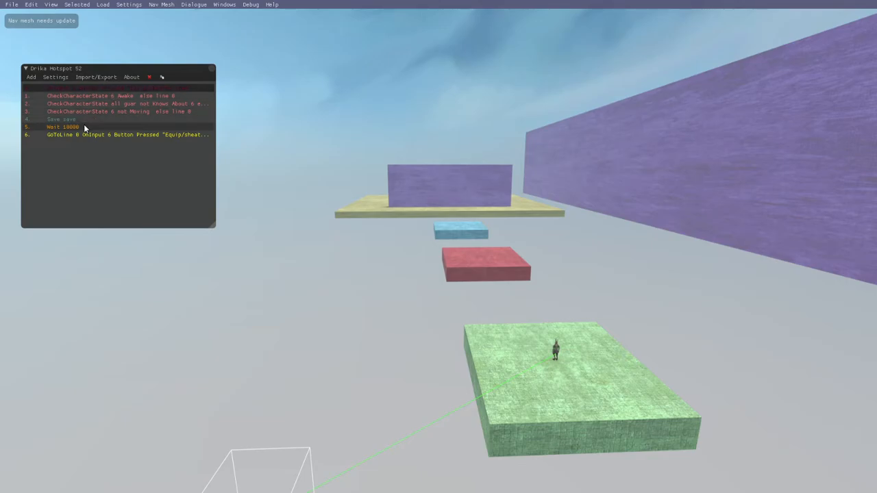
click(213, 70)
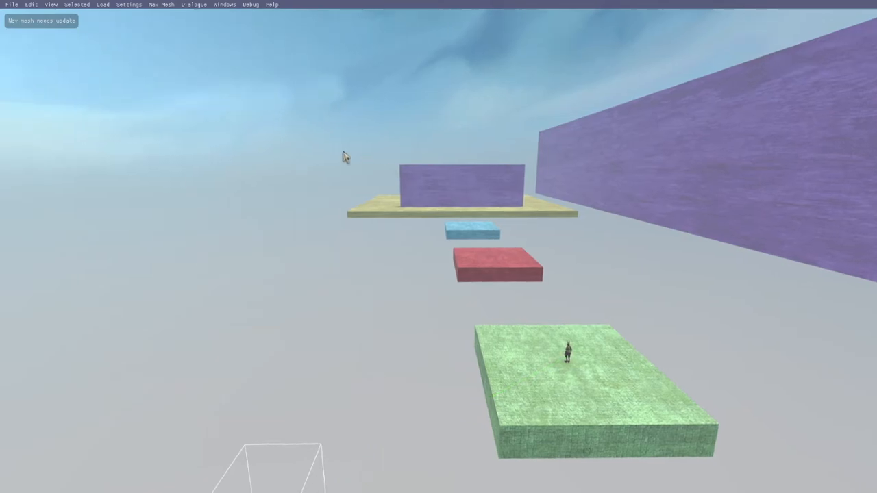
Step: Start play-testing the second course and jump from the green platform to the red platform
key(8)
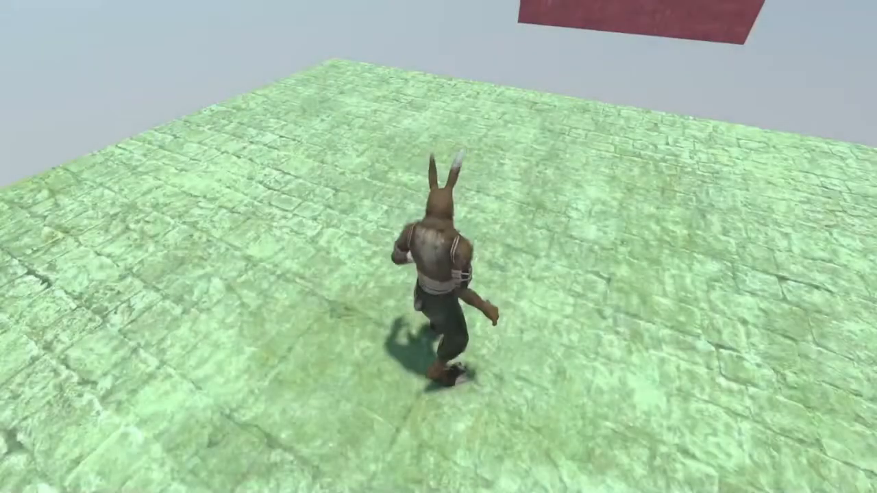
key(w)
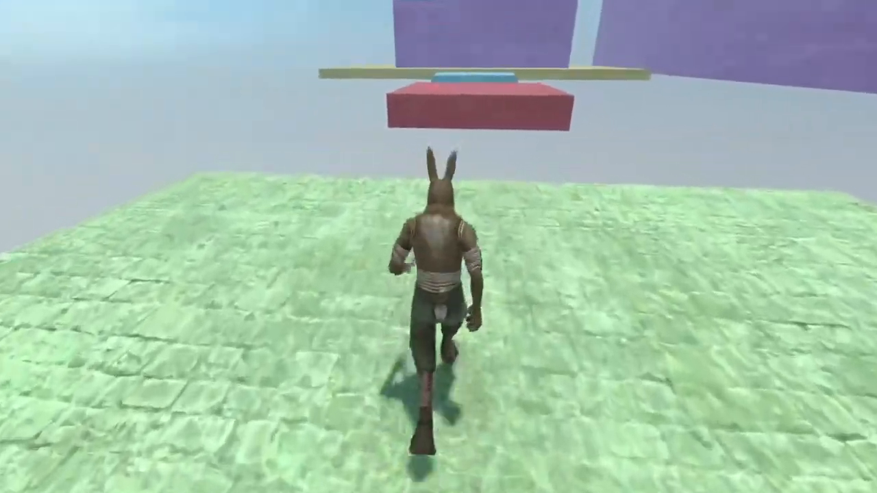
key(d)
key(w)
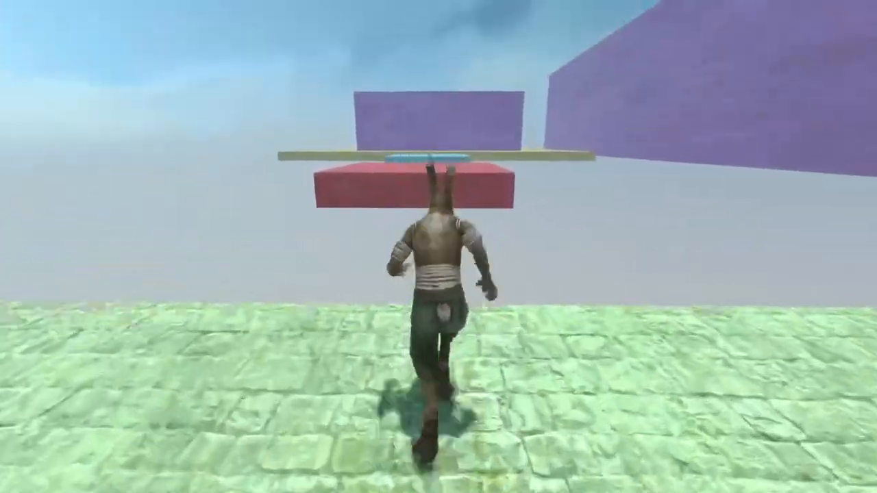
key(space)
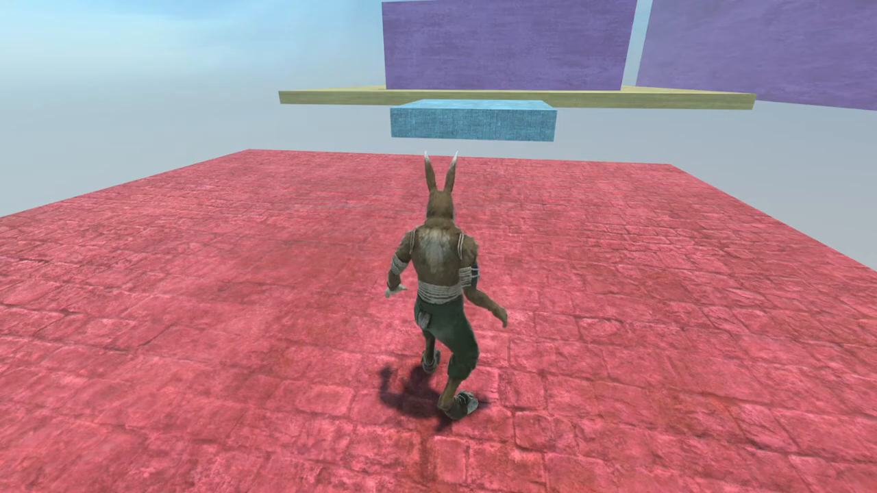
Step: Drop off the red platform to test reloading a save made on it
key(a)
key(w)
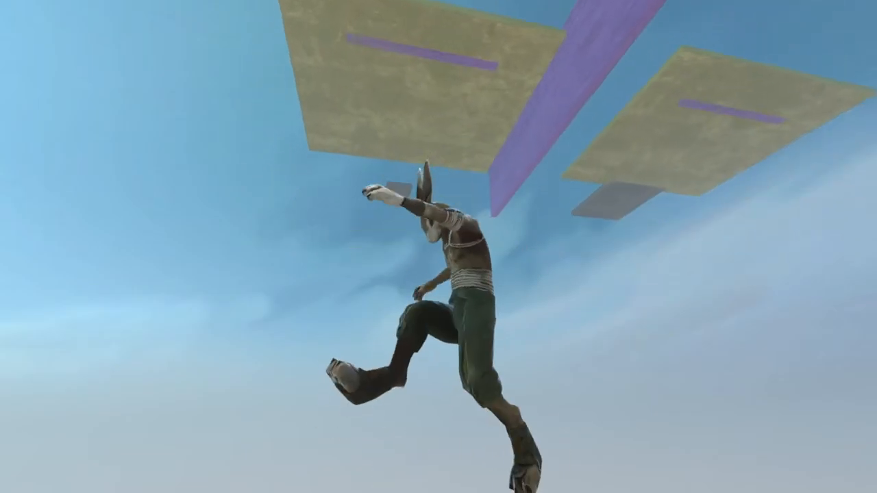
key(d)
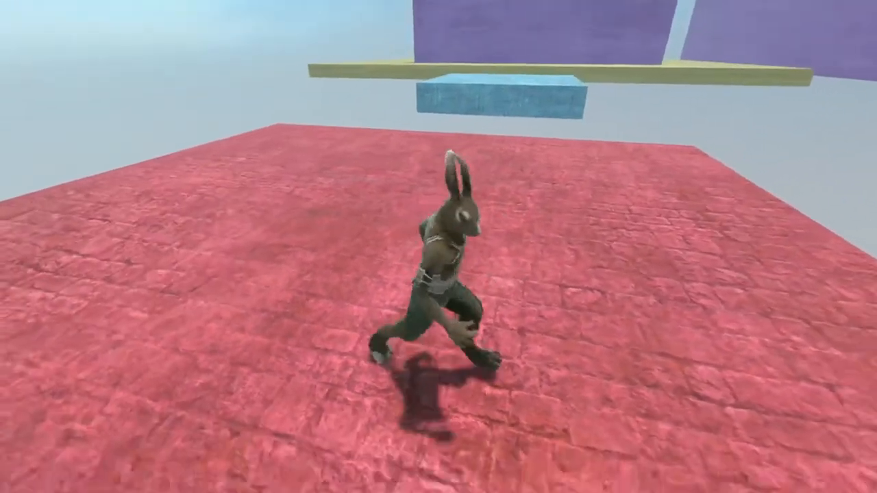
key(w)
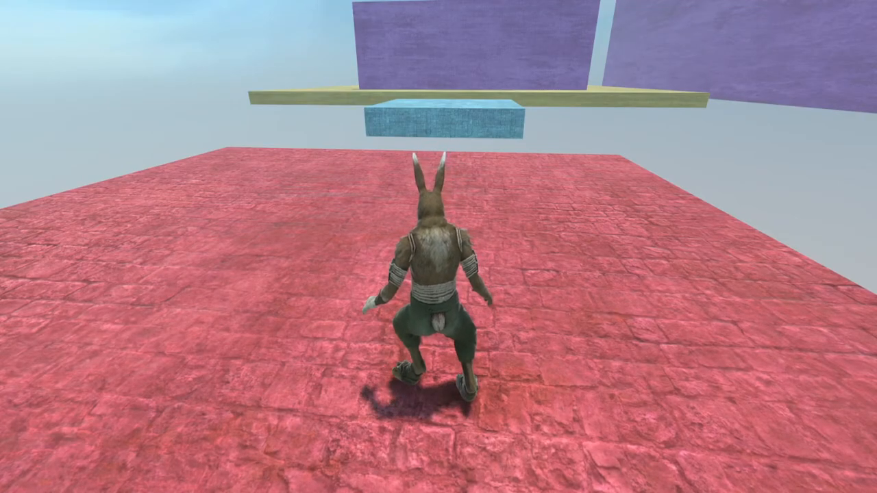
key(w)
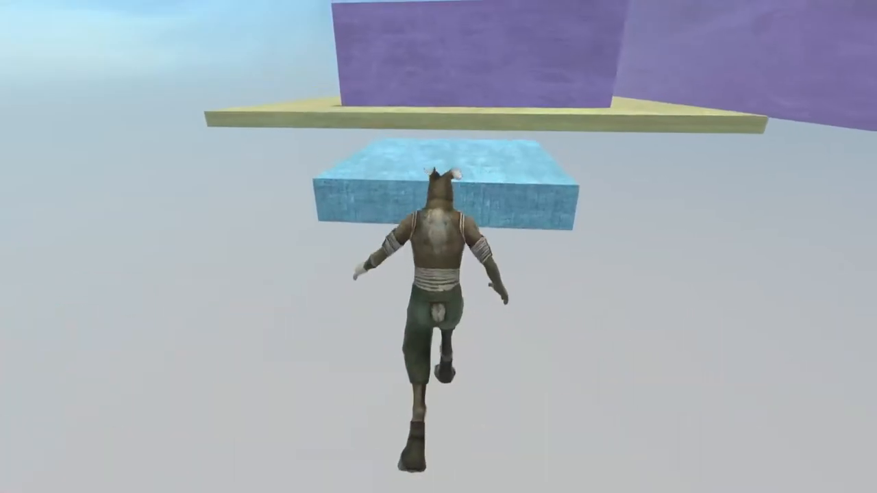
key(w)
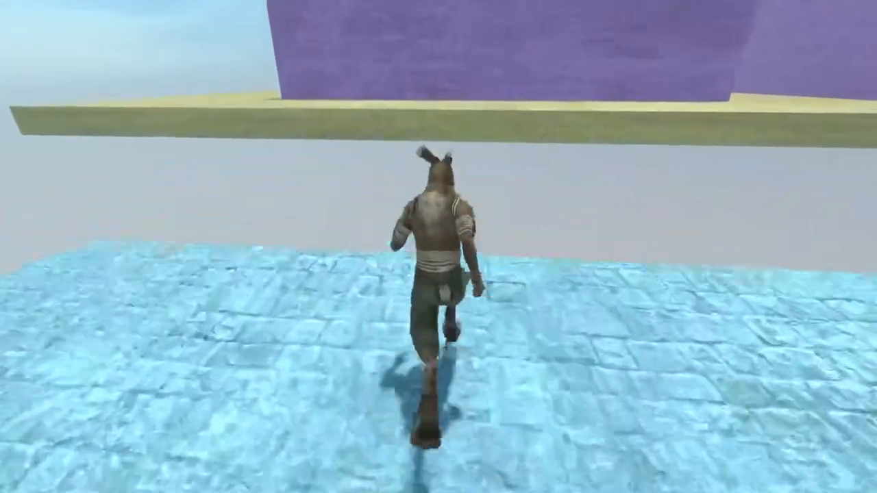
key(w)
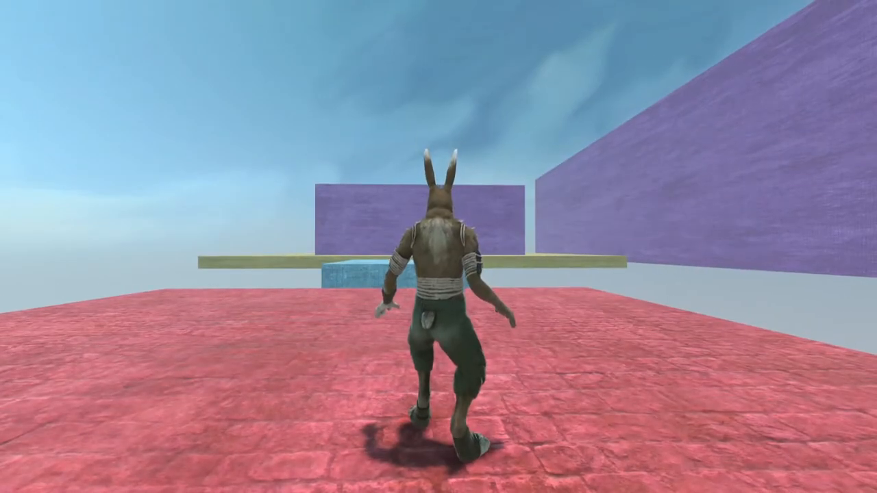
key(w)
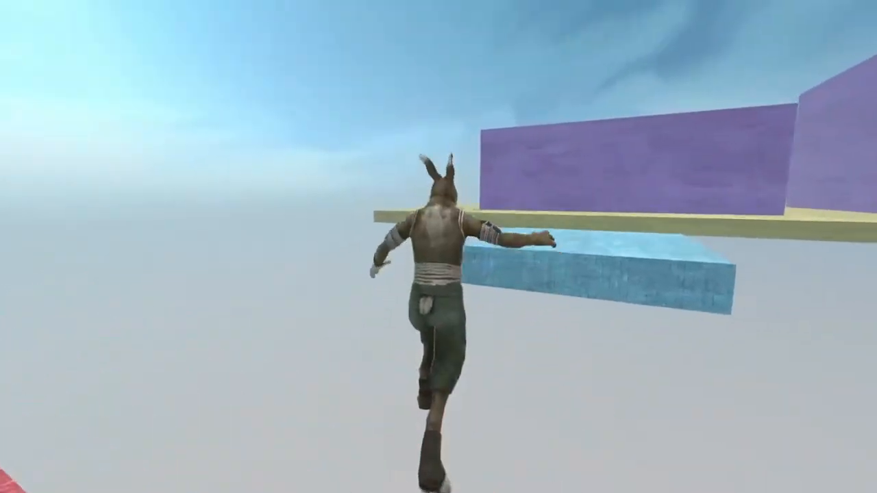
key(w)
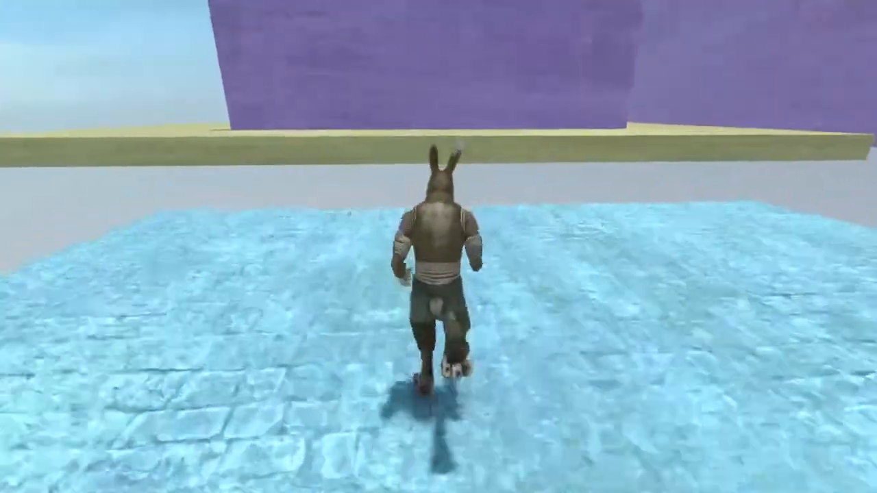
key(w)
key(space)
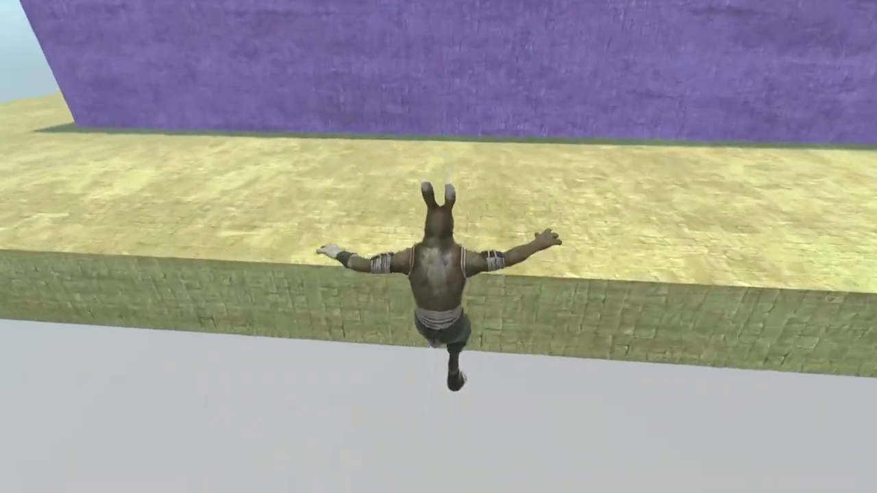
key(w)
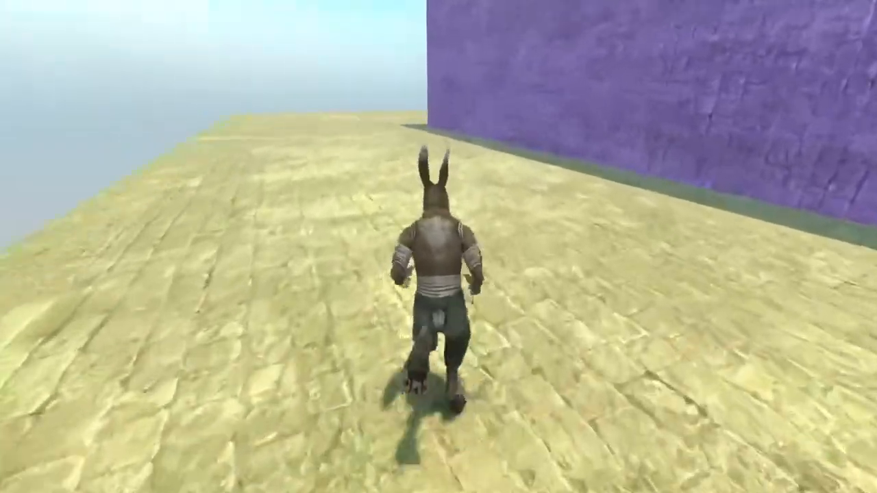
key(w)
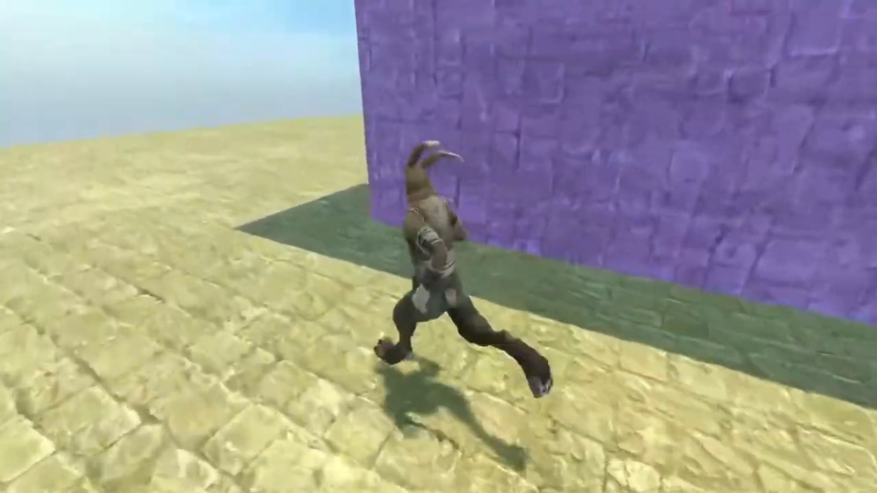
key(w)
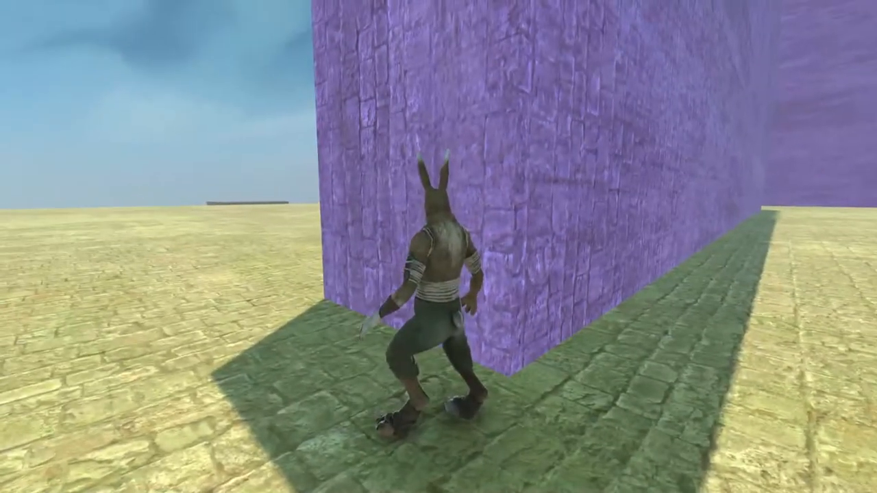
key(w)
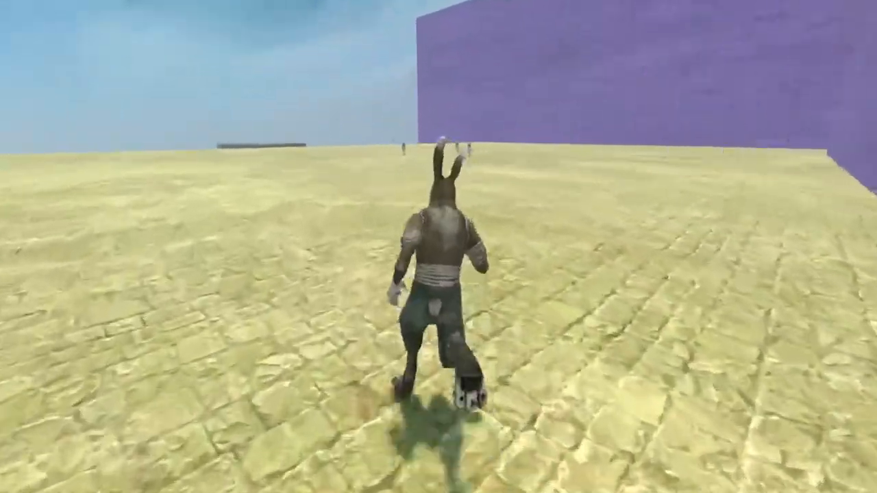
key(w)
key(w)
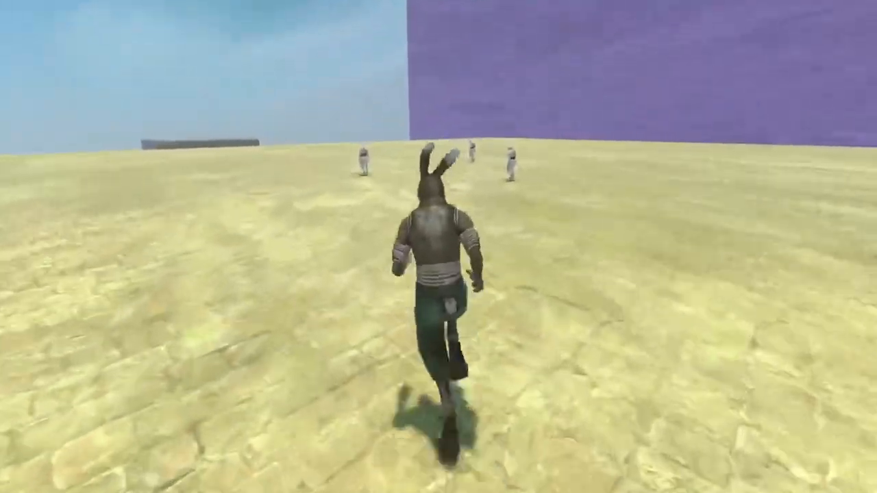
key(s)
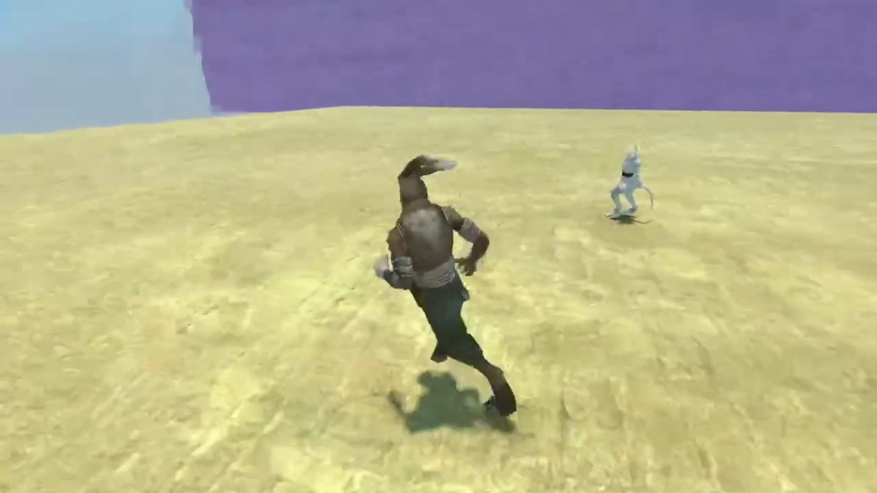
key(a)
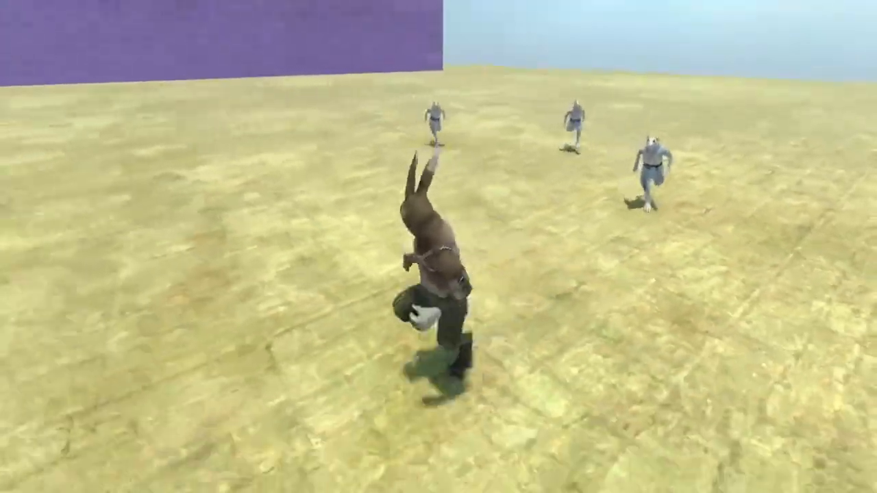
key(a)
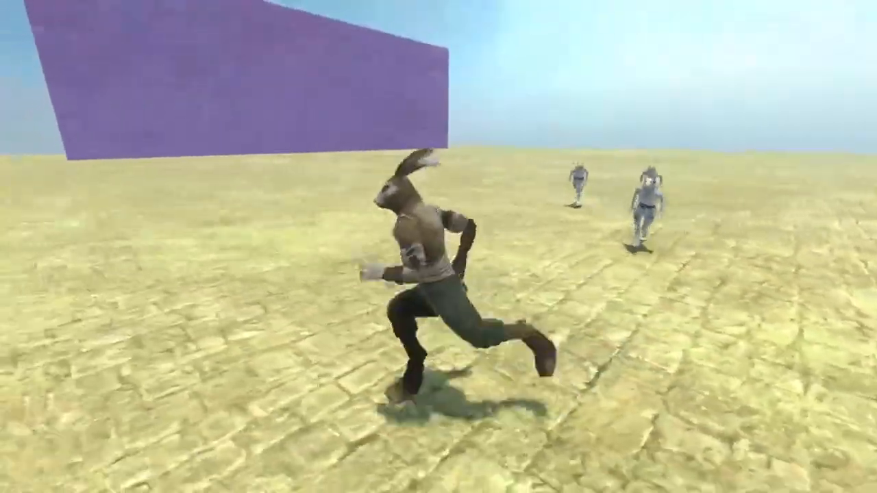
key(s)
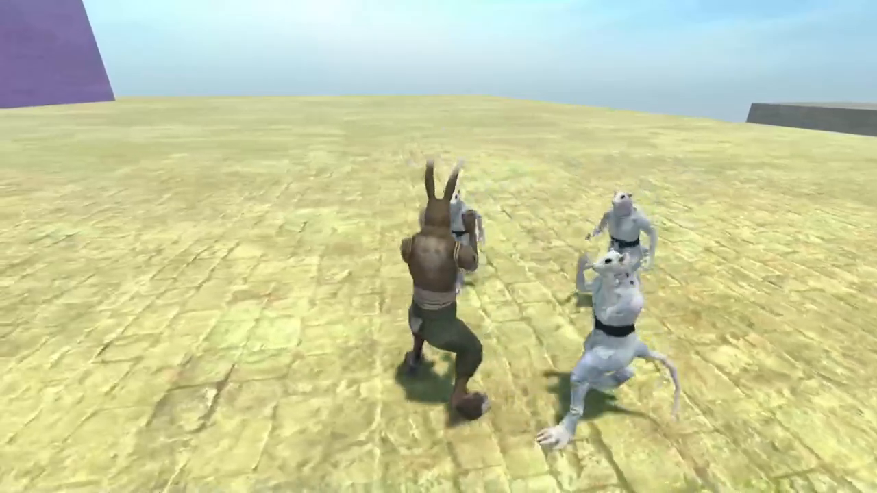
key(a)
key(w)
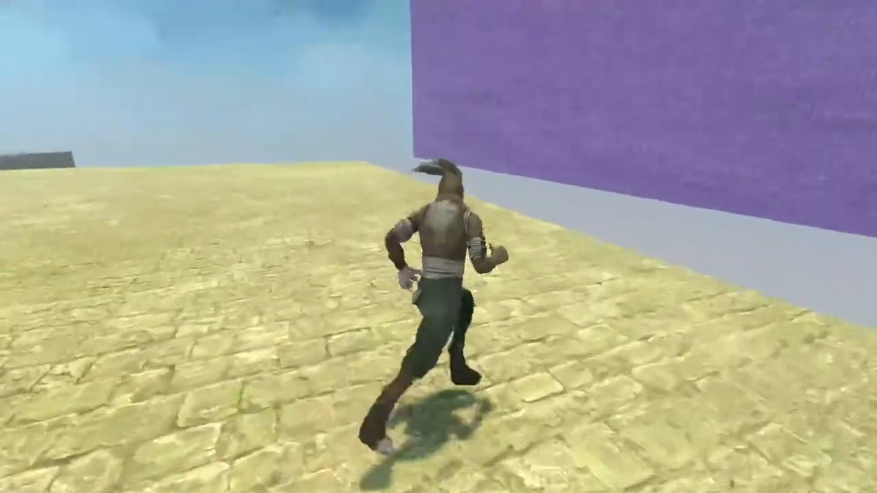
key(s)
key(space)
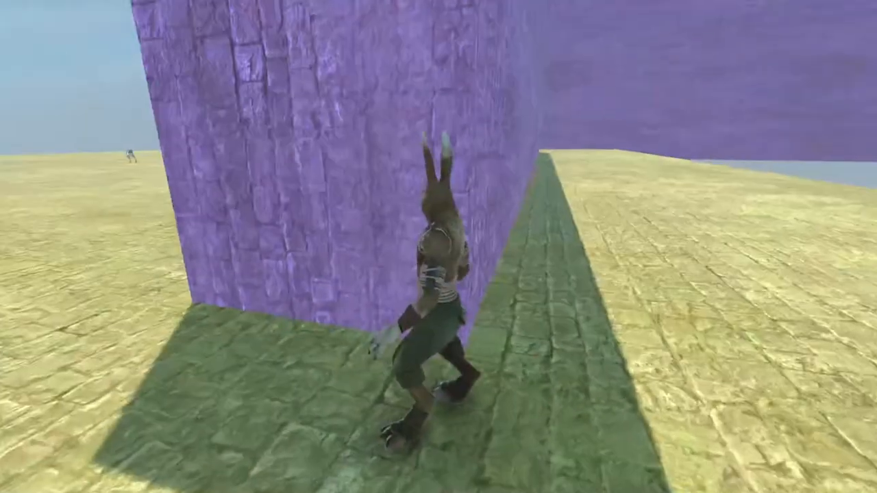
key(a)
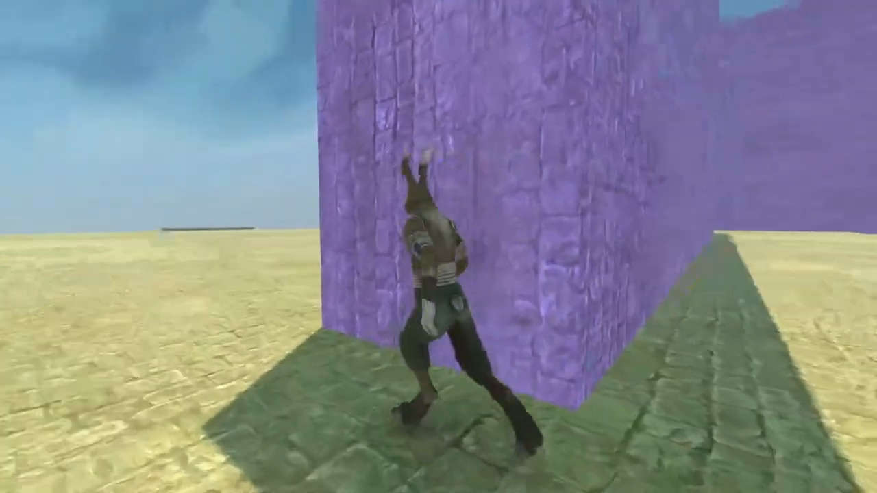
key(a)
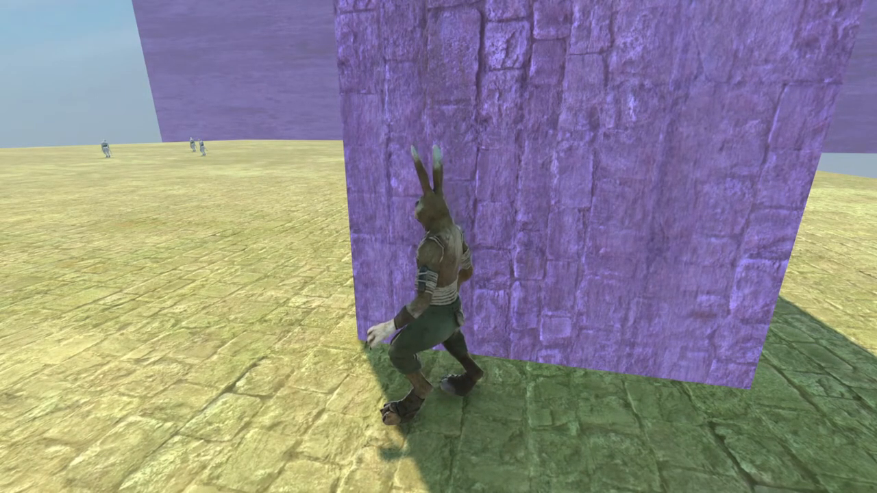
key(s)
key(w)
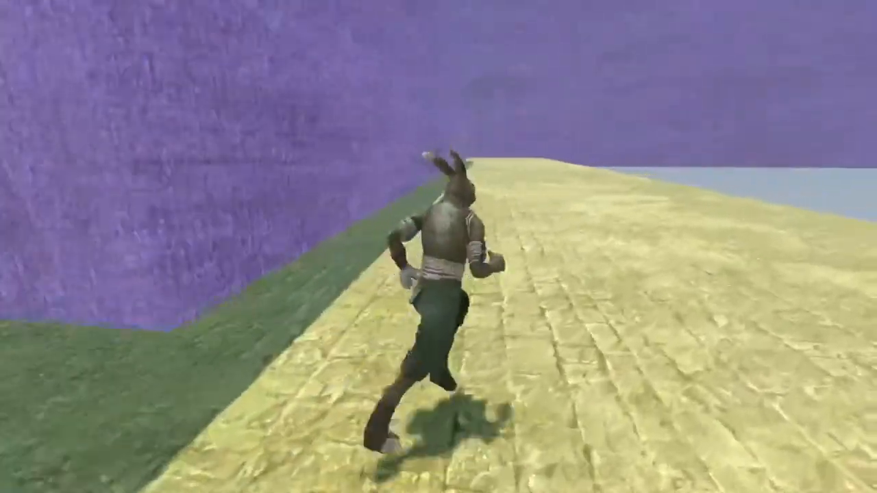
key(w)
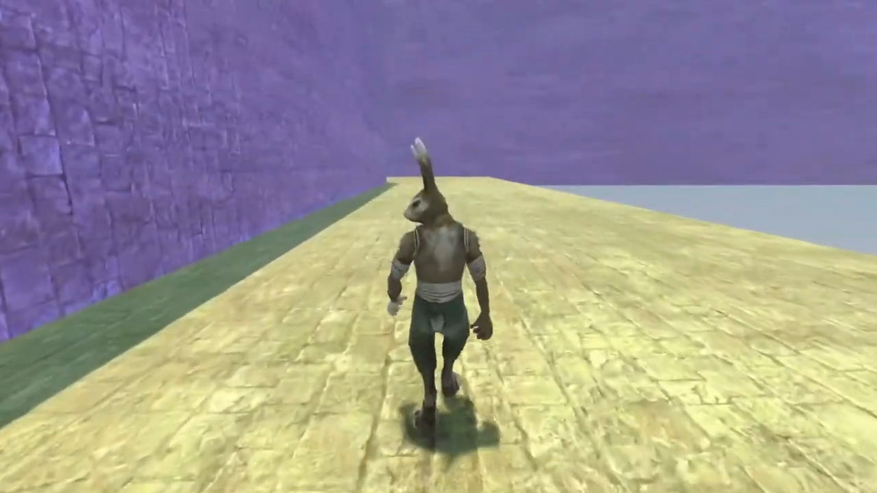
key(d)
key(a)
key(d)
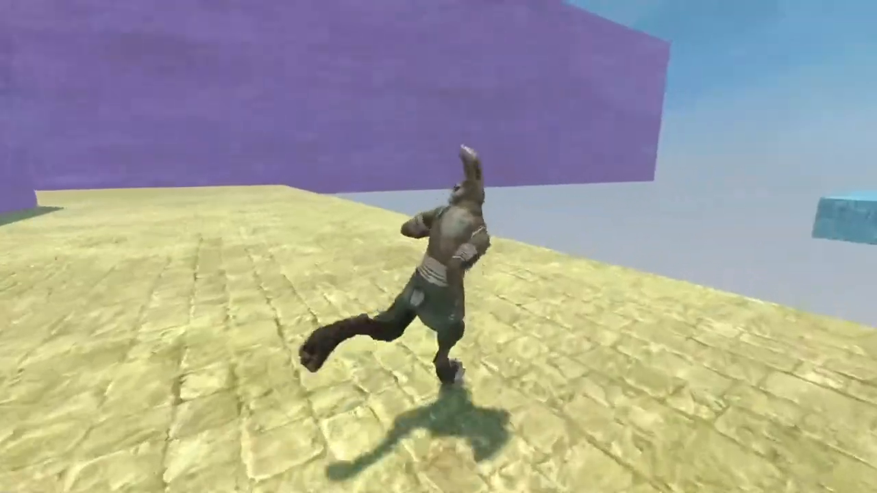
key(d)
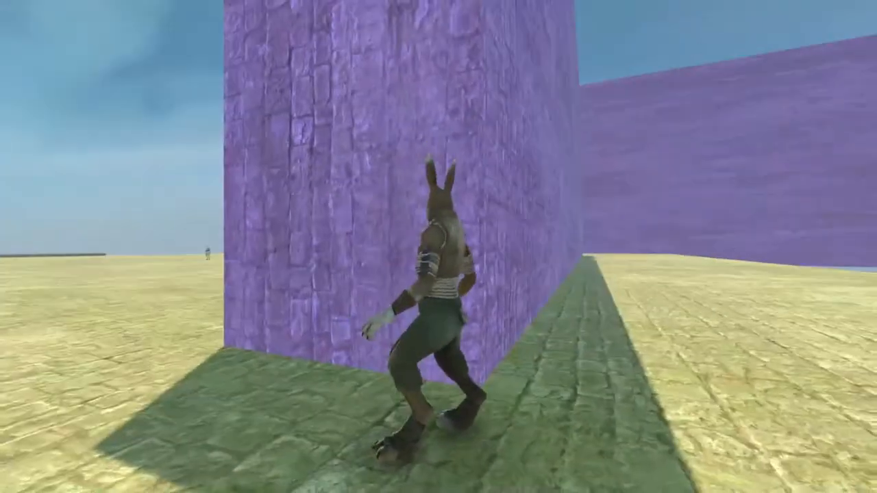
key(s)
key(w)
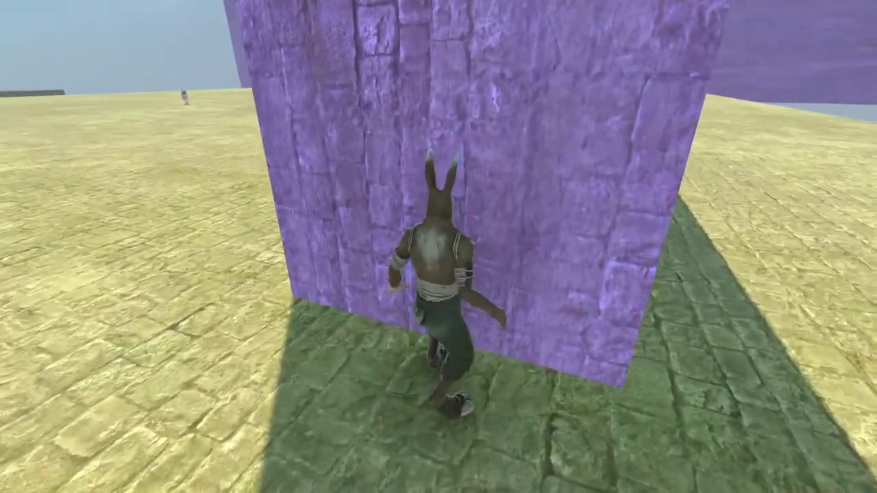
key(d)
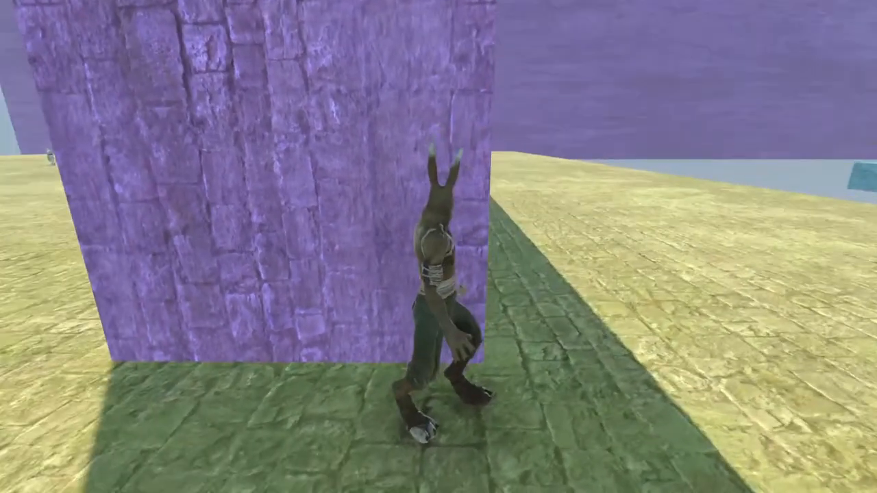
key(d)
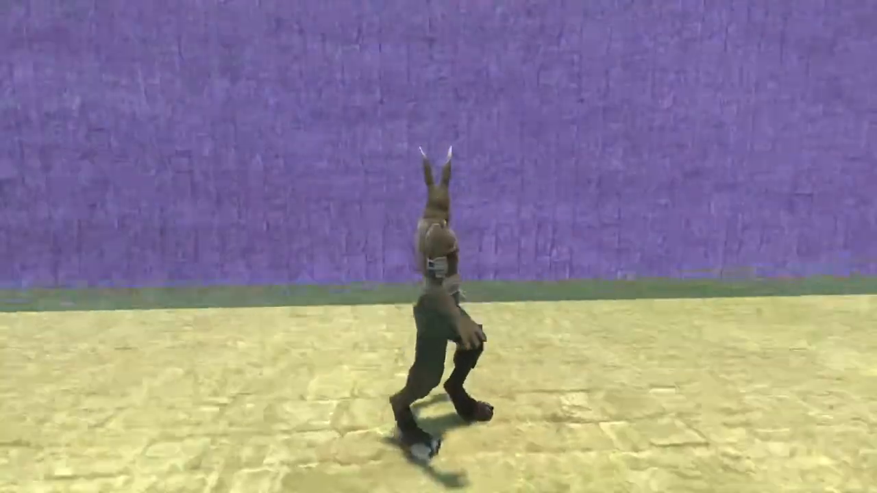
key(w)
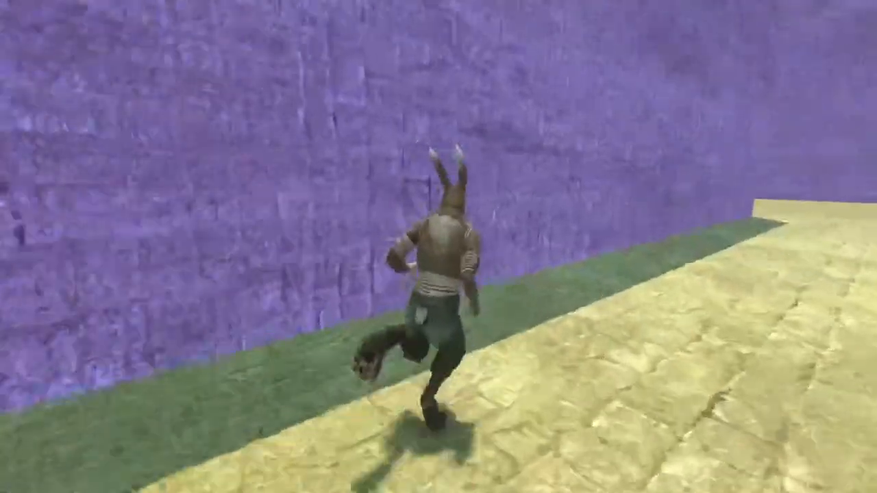
key(d)
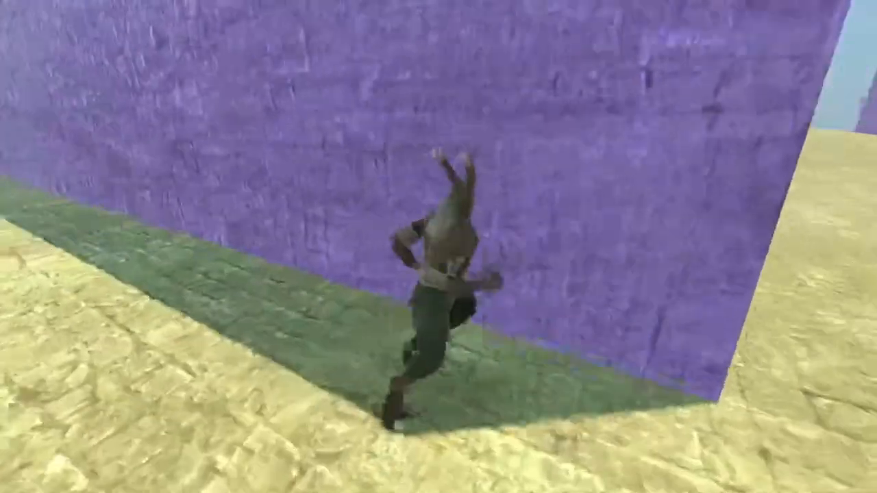
key(w)
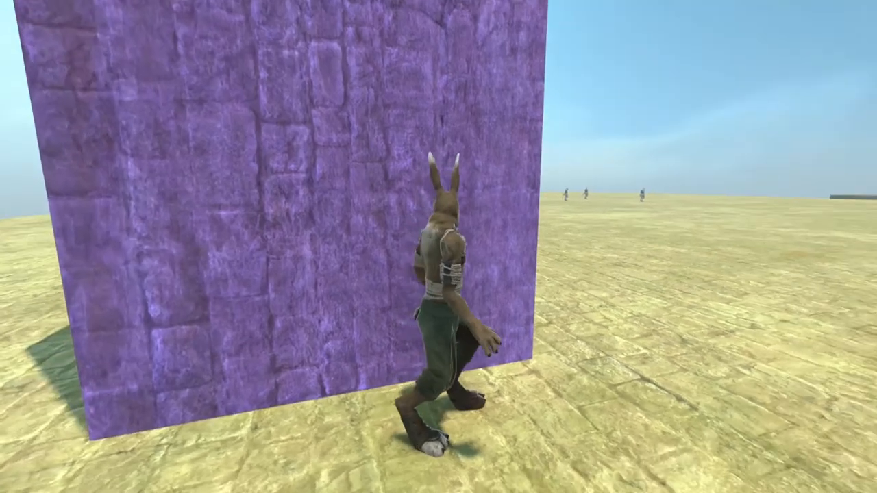
key(w)
key(d)
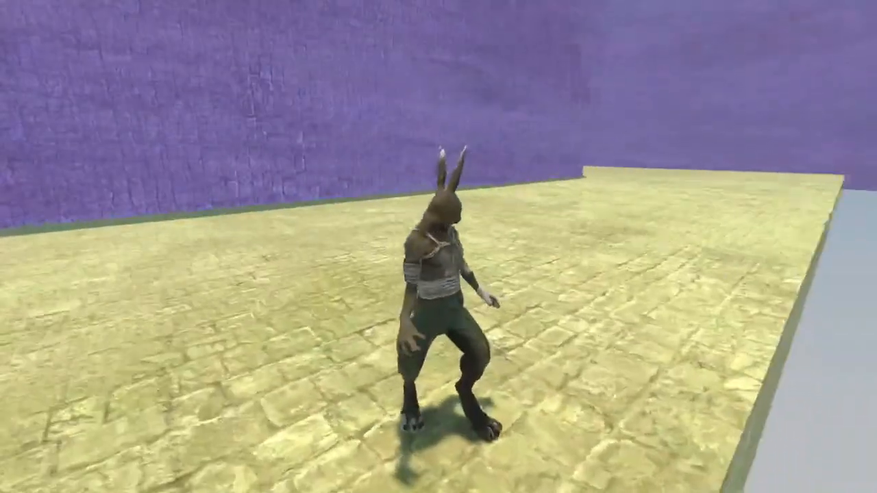
key(w)
key(d)
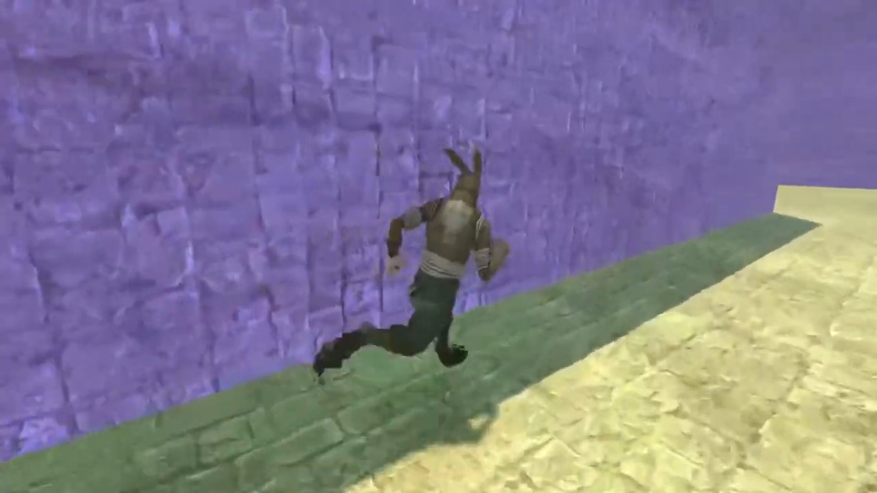
key(d)
key(d)
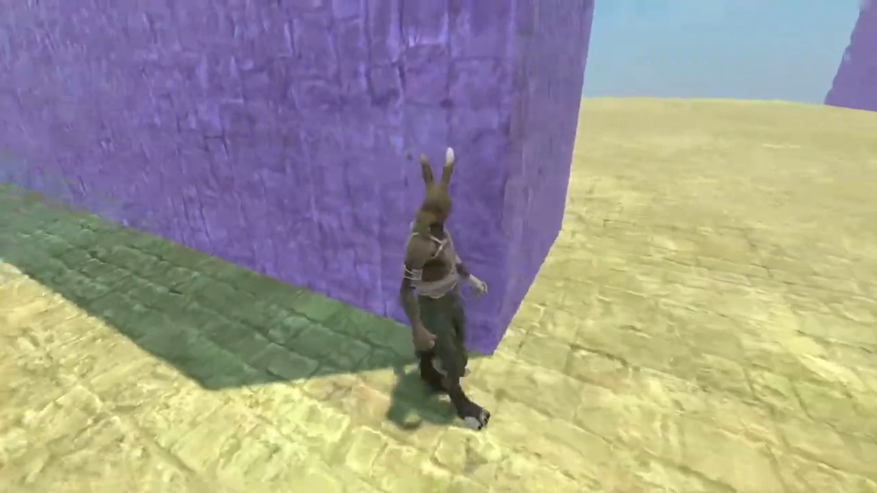
key(d)
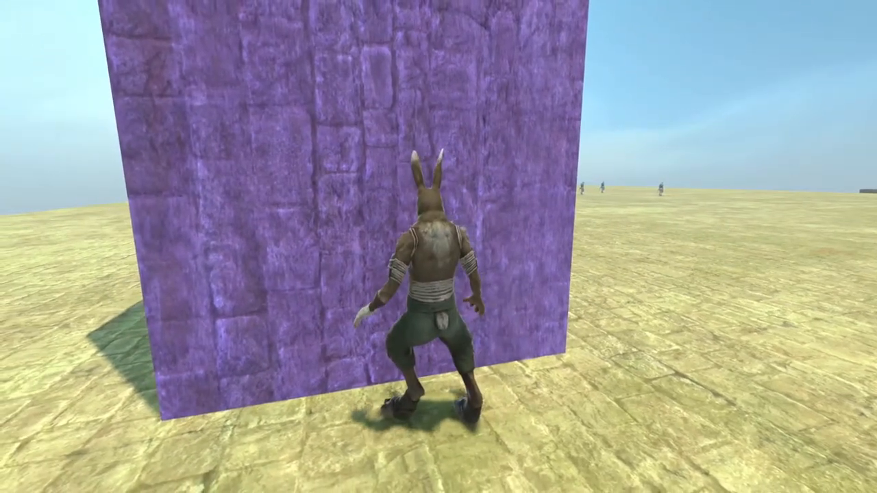
key(a)
key(w)
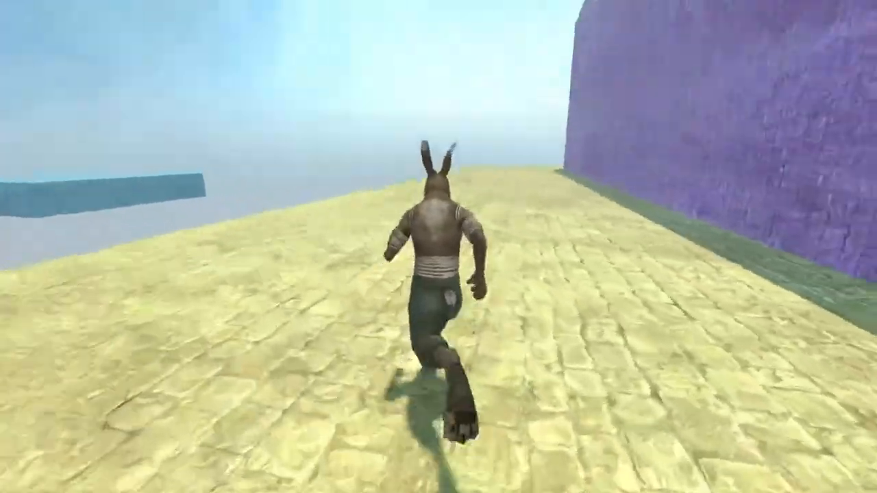
Step: Run across the yellow platform and around its purple wall towards the guards, and return to the editor
key(w)
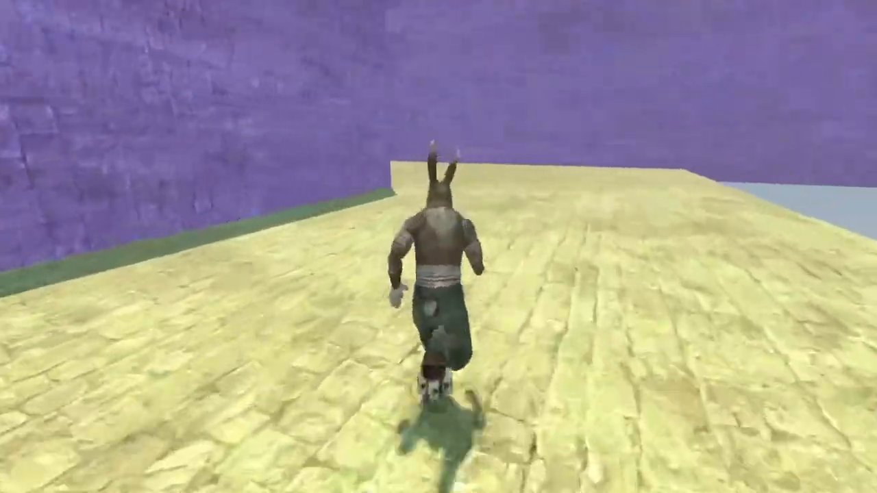
key(d)
key(d)
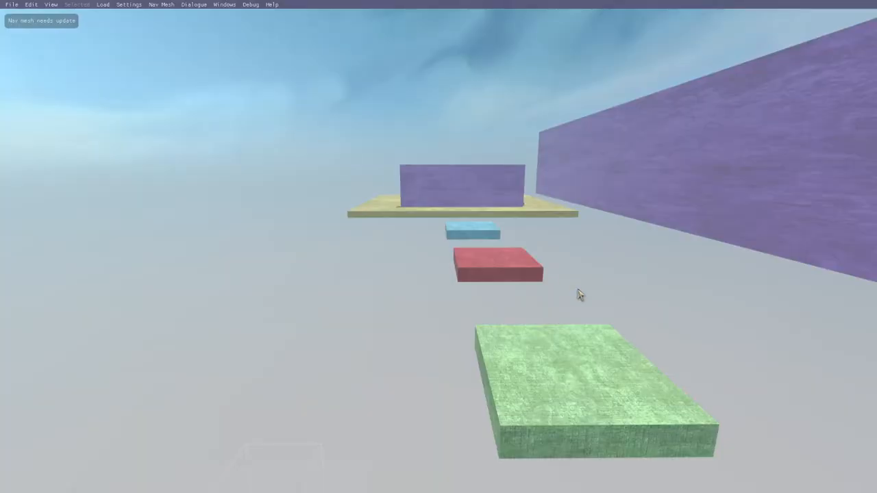
key(d)
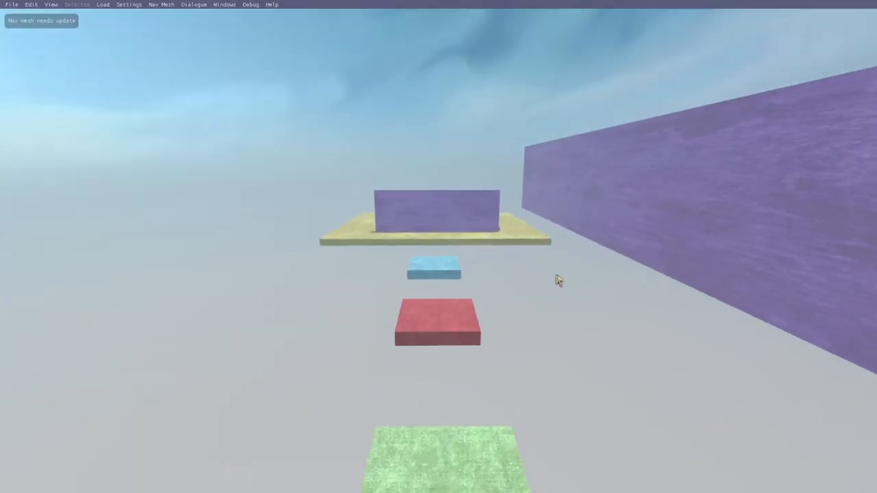
Step: Open the function list of the Drika hotspot beside the second course's green platform, review its save conditions, and close the hotspot editor
mouse_move(556, 275)
mouse_down()
mouse_move(596, 282)
mouse_move(653, 255)
mouse_move(566, 289)
mouse_move(556, 282)
mouse_up()
key(d)
key(s)
key(a)
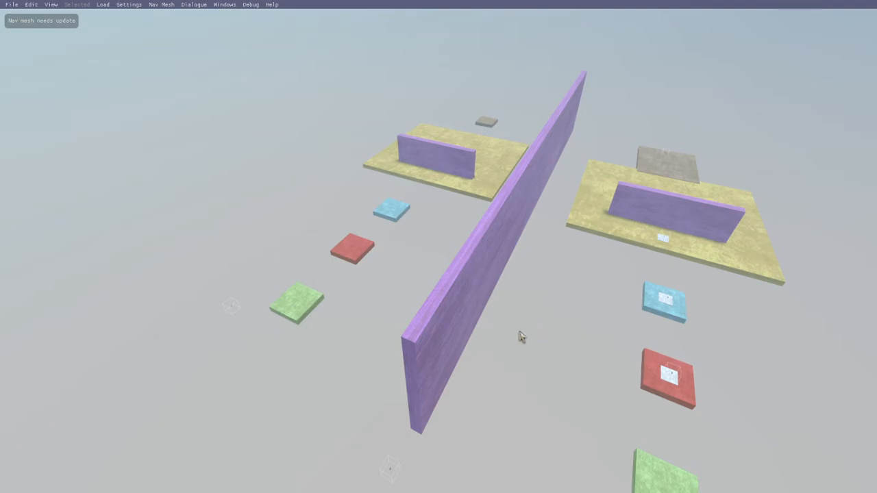
drag(522, 337, 511, 337)
key(a)
key(w)
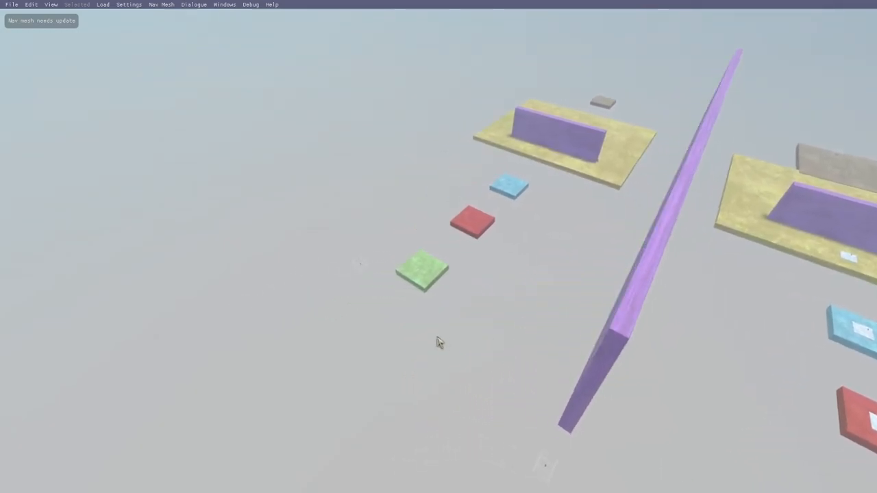
key(a)
mouse_move(437, 337)
right_down()
mouse_move(456, 335)
mouse_move(447, 335)
right_up()
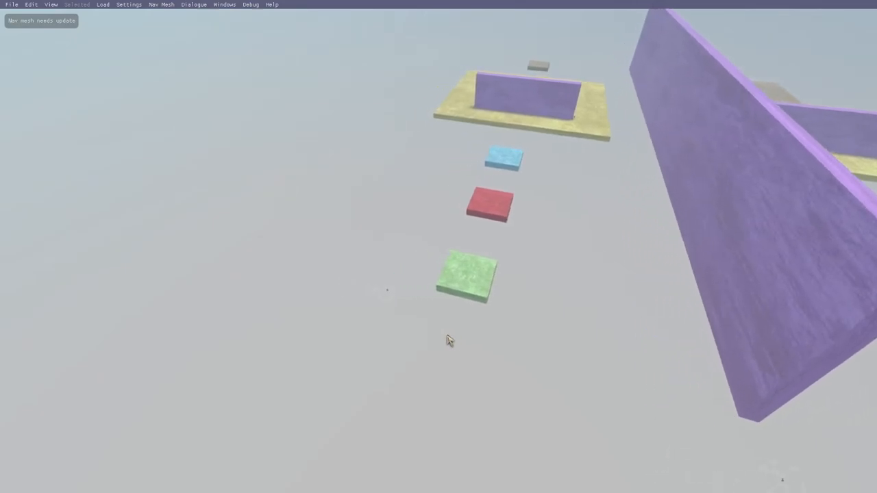
click(391, 291)
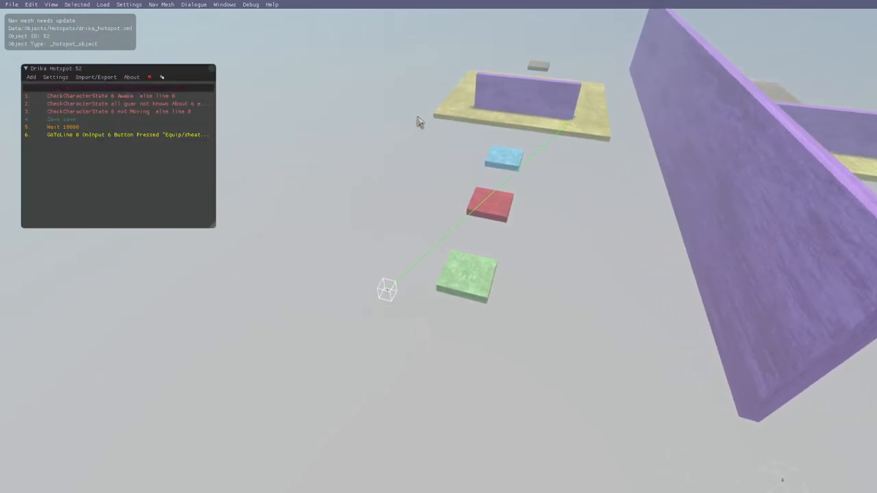
click(315, 165)
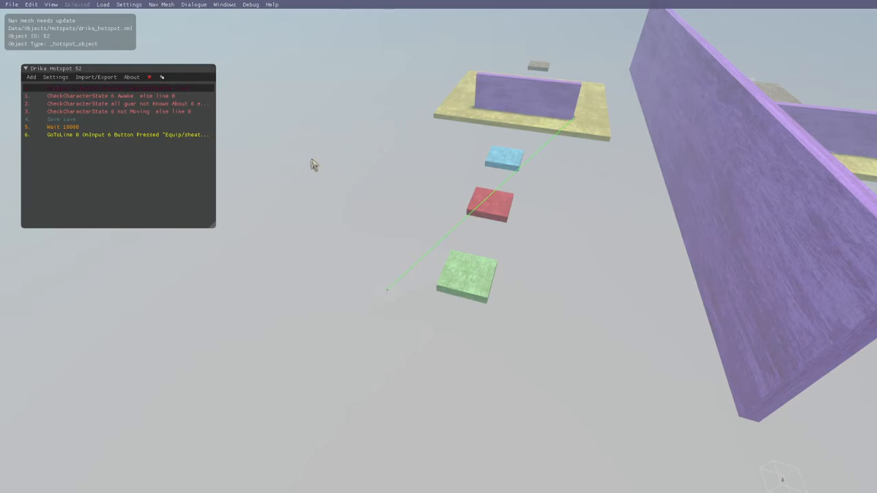
click(210, 70)
Step: Highlight the first course by selecting all its platforms and hotspots together, and clear the selection
right_drag(398, 325, 456, 320)
key(d)
key(s)
key(space)
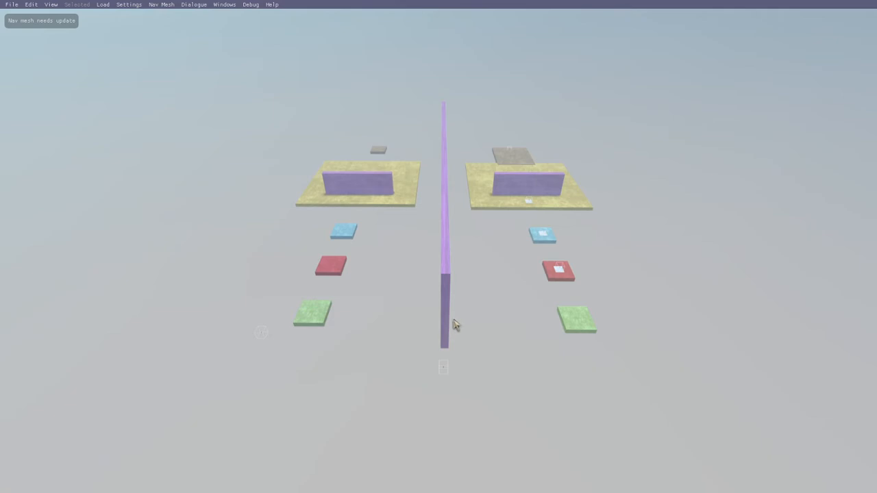
key(w)
key(space)
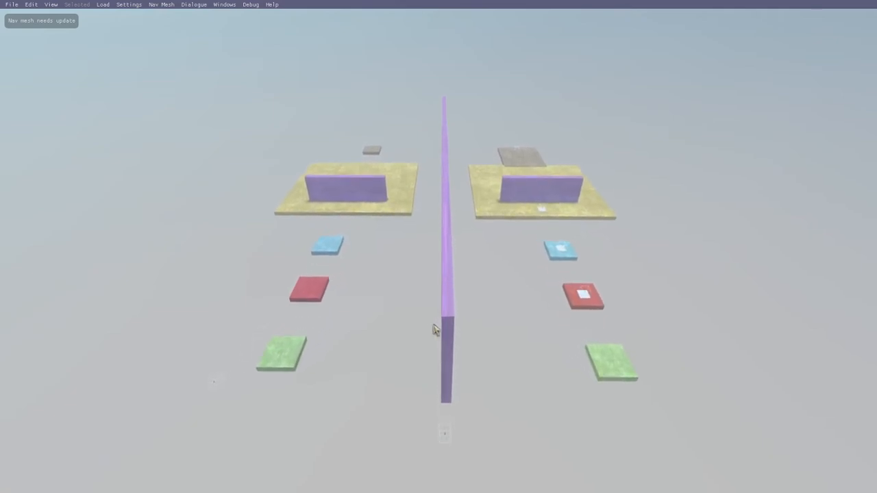
key(shift)
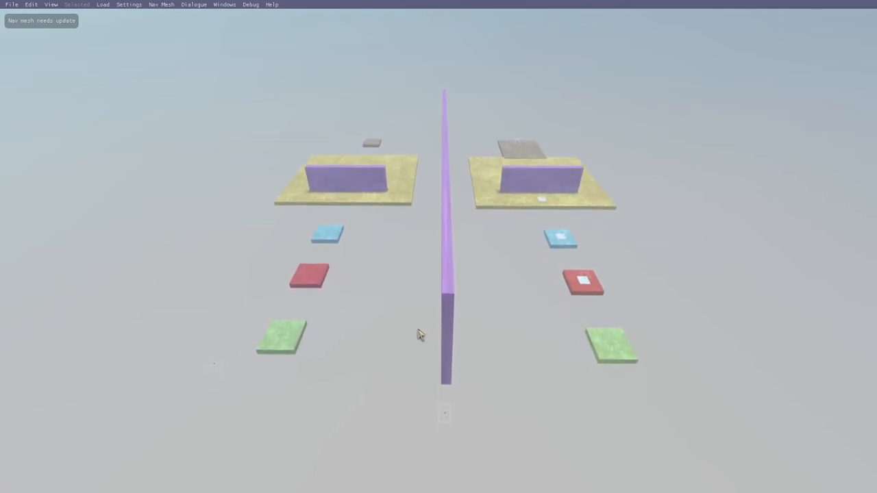
key(space)
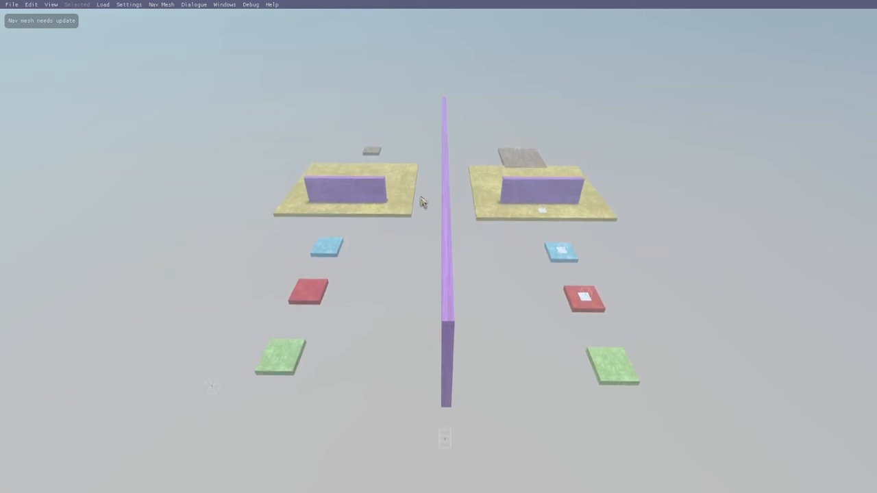
drag(463, 123, 729, 428)
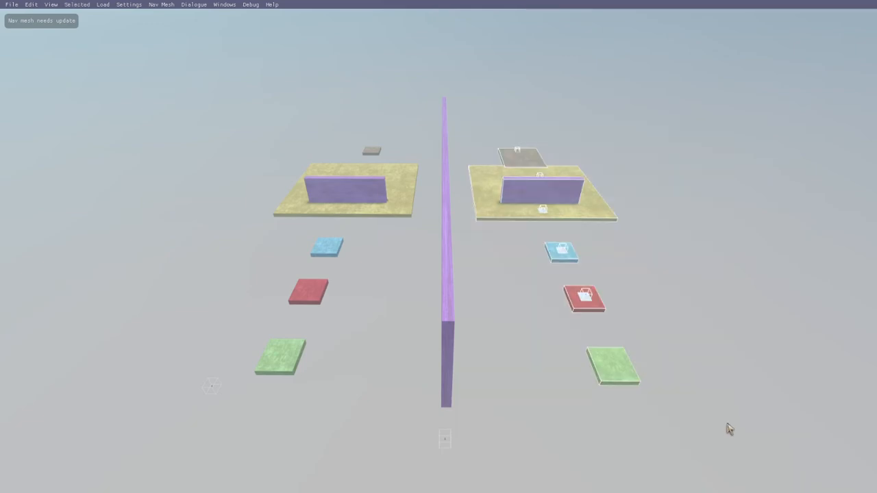
click(657, 413)
right_drag(554, 413, 519, 418)
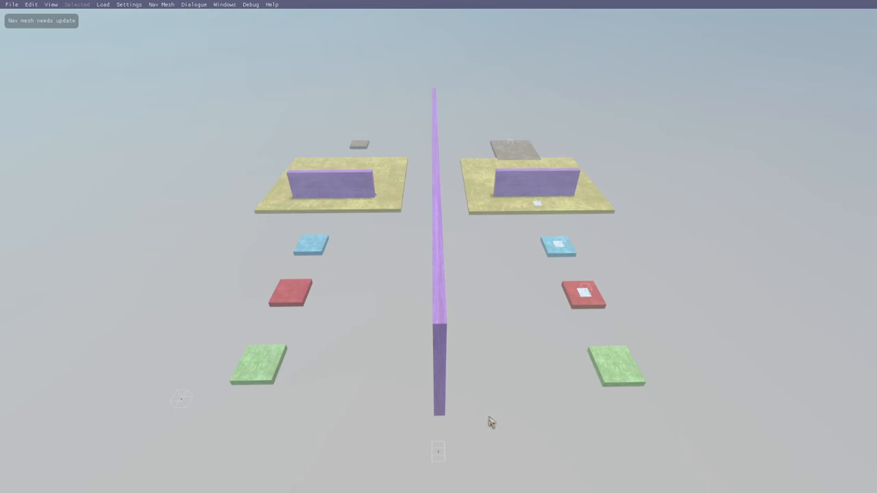
right_drag(489, 417, 564, 402)
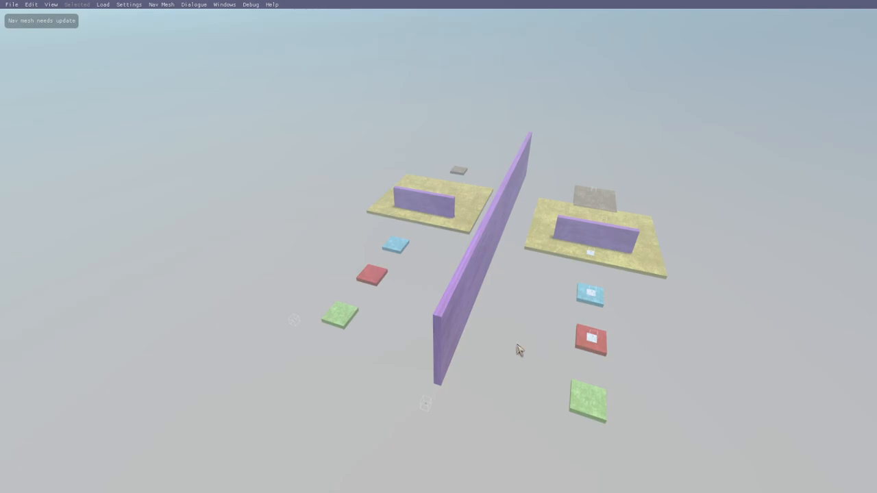
drag(518, 346, 513, 369)
key(w)
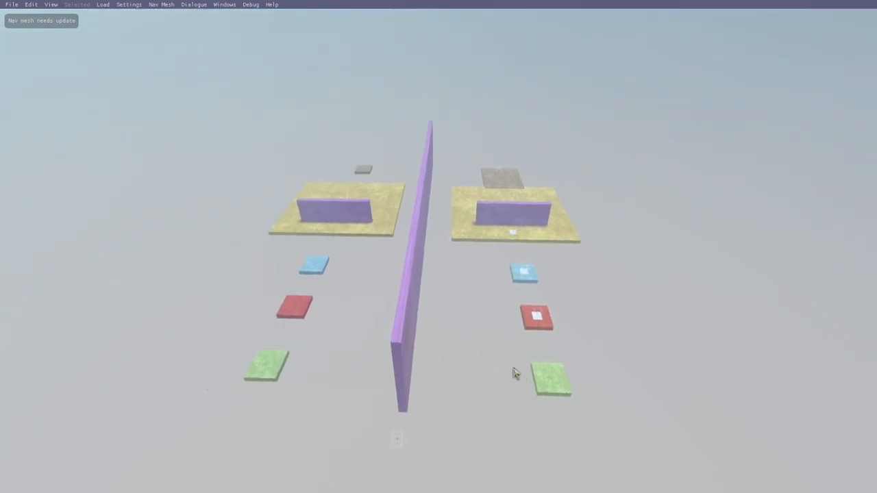
key(a)
right_drag(513, 369, 519, 385)
key(a)
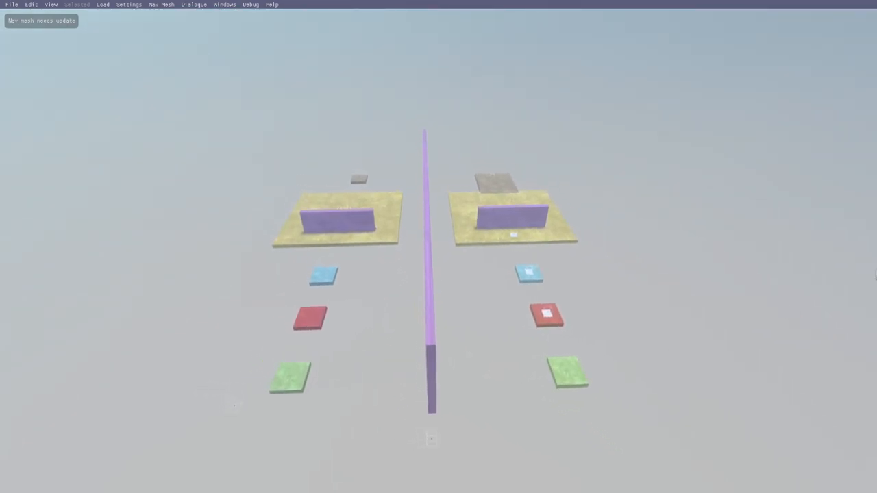
right_drag(579, 352, 576, 352)
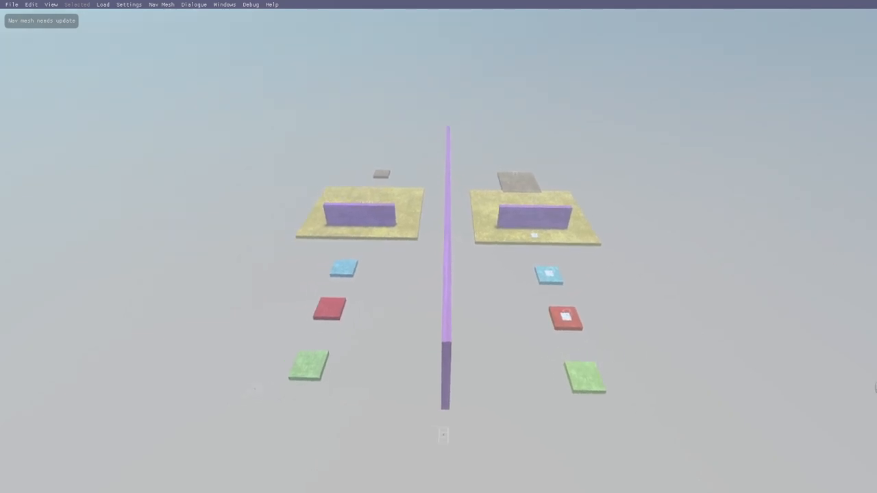